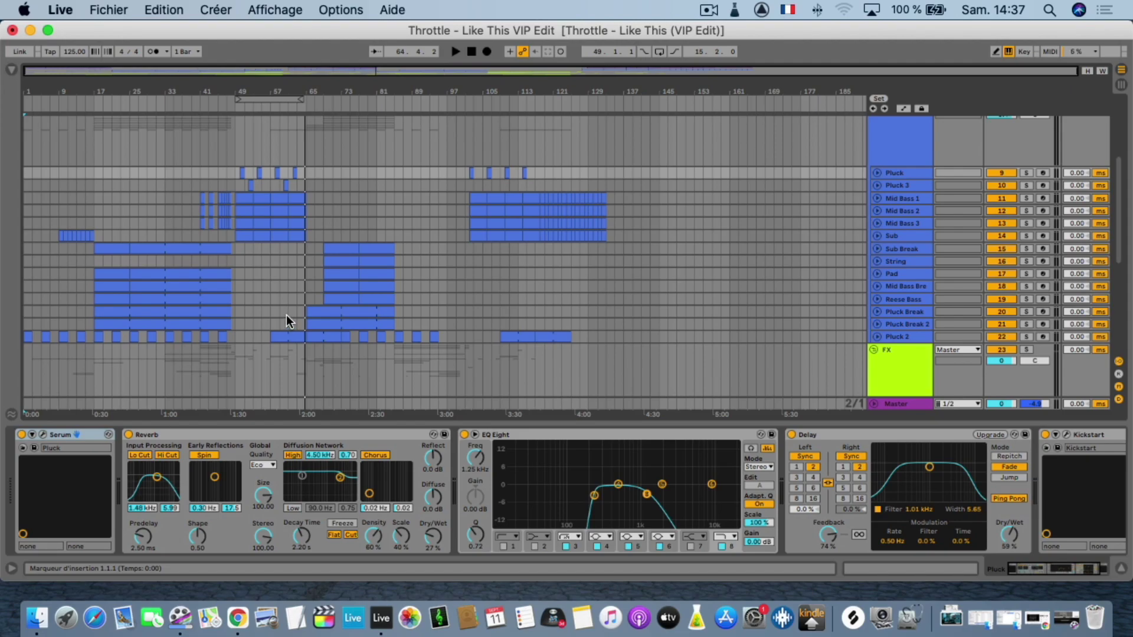
# Look over the drum, instrument and FX tracks of the whole arrangement and reset playback to the start
pyautogui.scroll(-10, 265, 313)
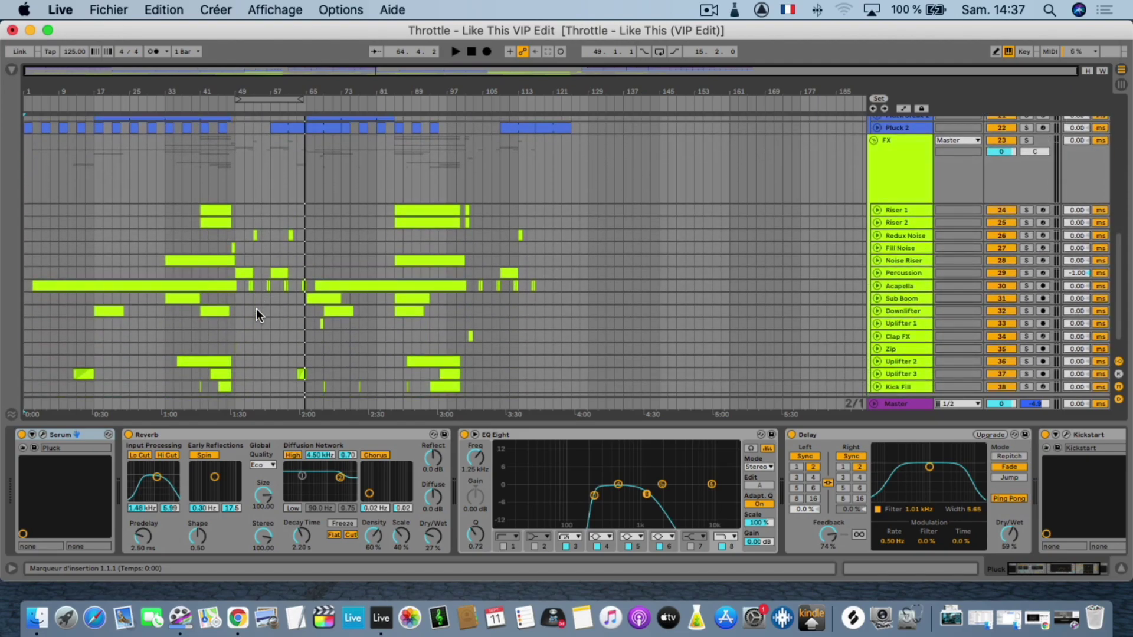
pyautogui.scroll(15, 256, 310)
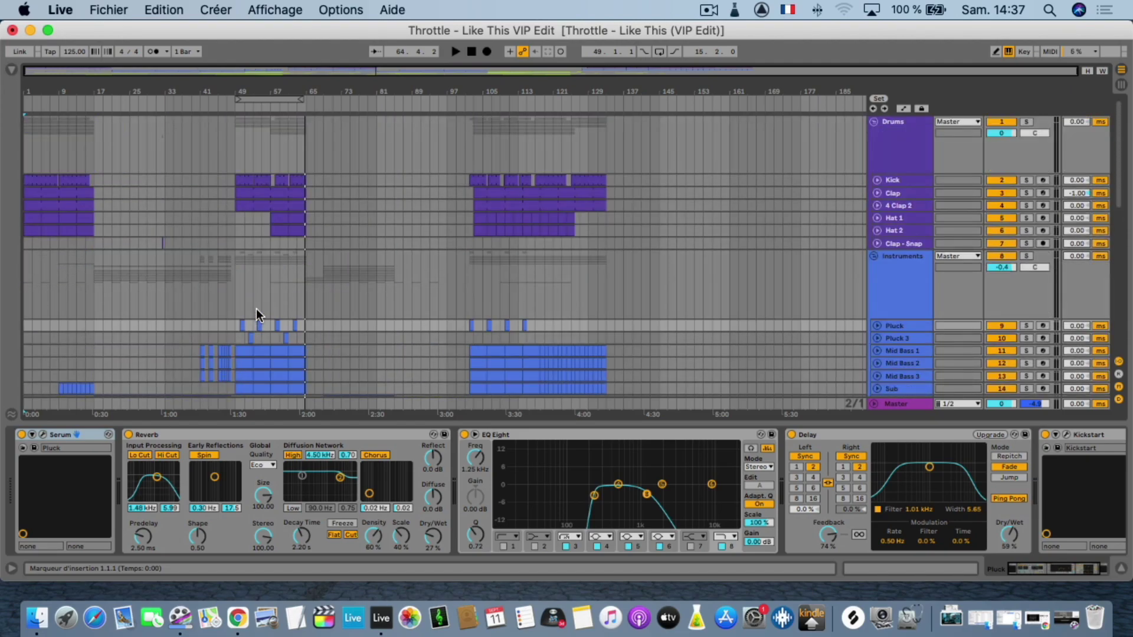
pyautogui.scroll(-10, 256, 309)
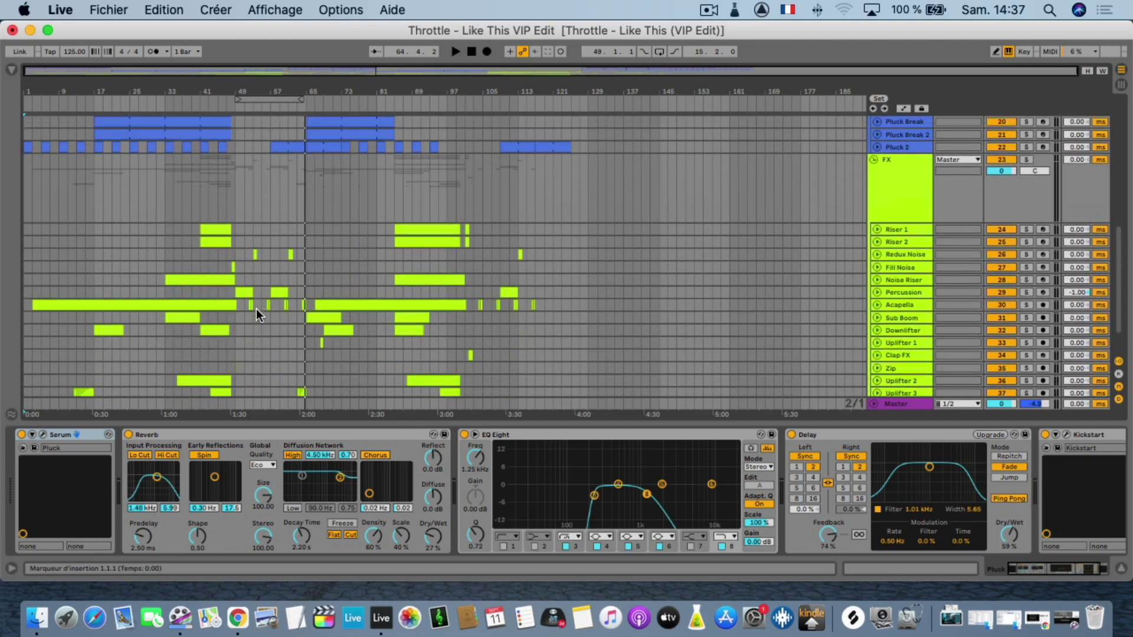
pyautogui.scroll(-4, 256, 316)
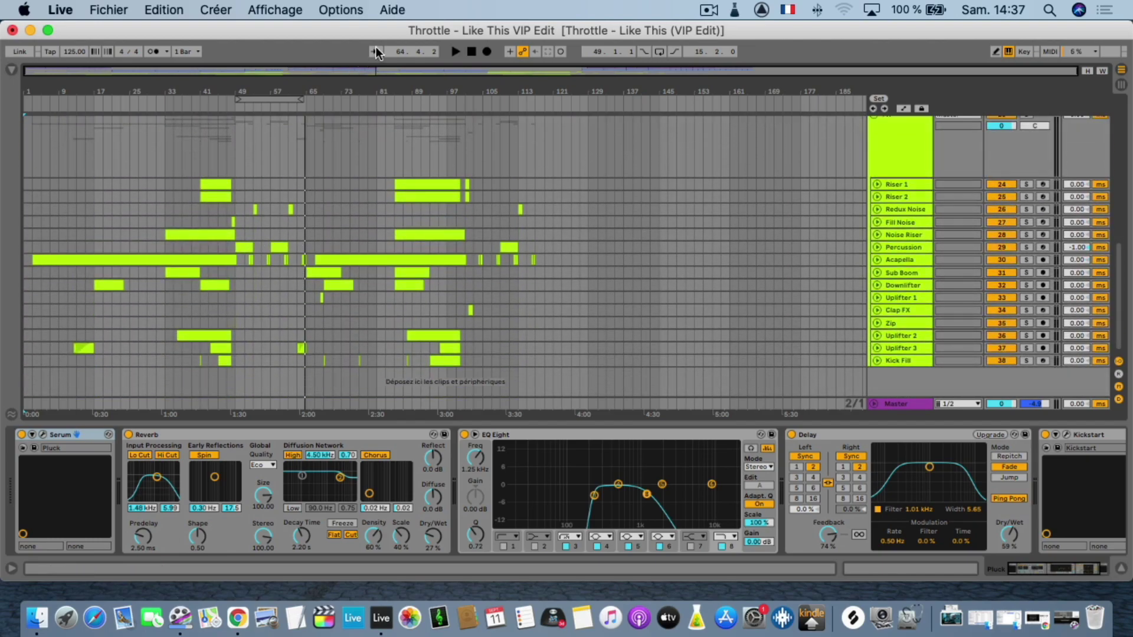
pyautogui.click(470, 52)
pyautogui.scroll(15, 409, 141)
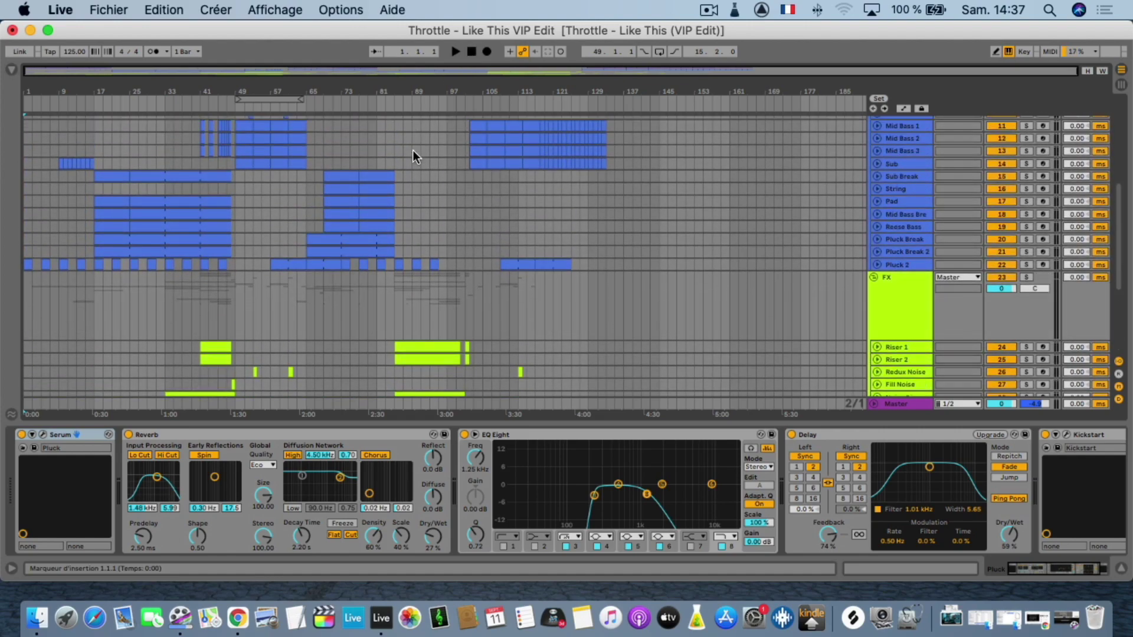
pyautogui.scroll(1, 412, 143)
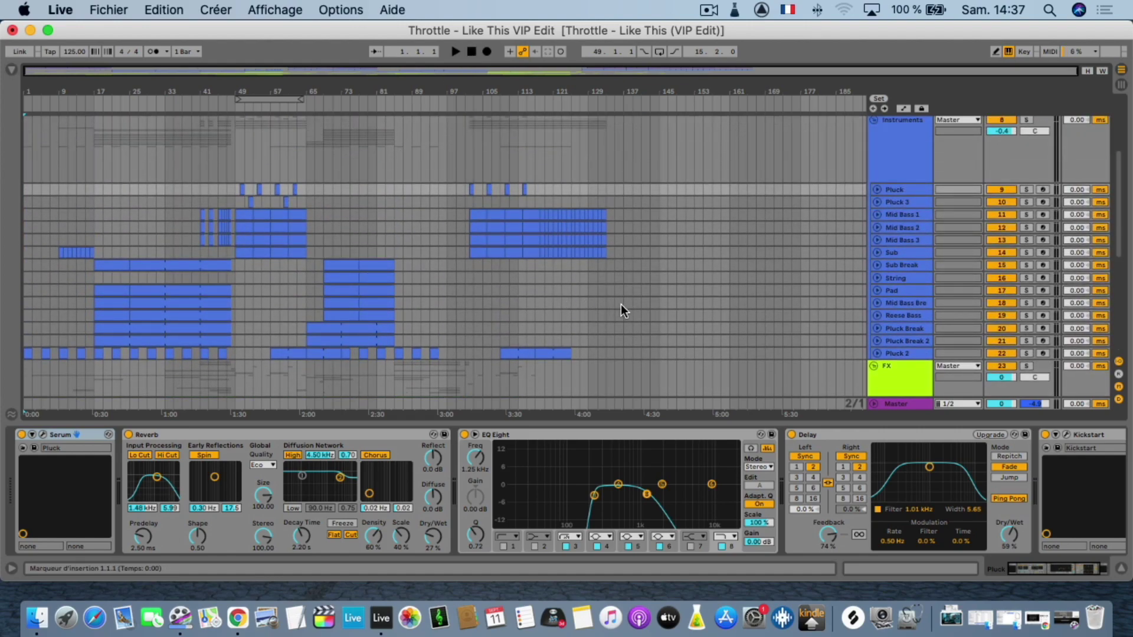
# Solo the Pluck 2 track, play it from the start of the arrangement and unfold its clips
pyautogui.click(1026, 353)
pyautogui.press('space')
pyautogui.click(878, 353)
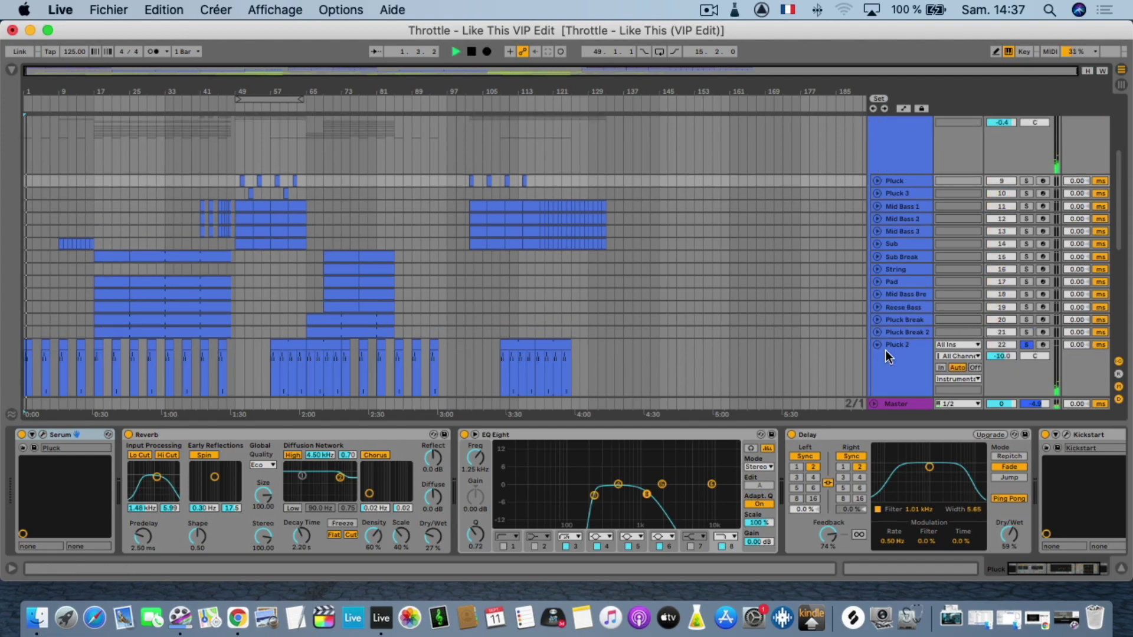
# Open the Serum synth on the Pluck 2 track to examine its patch, and close its window
pyautogui.click(890, 349)
pyautogui.click(42, 435)
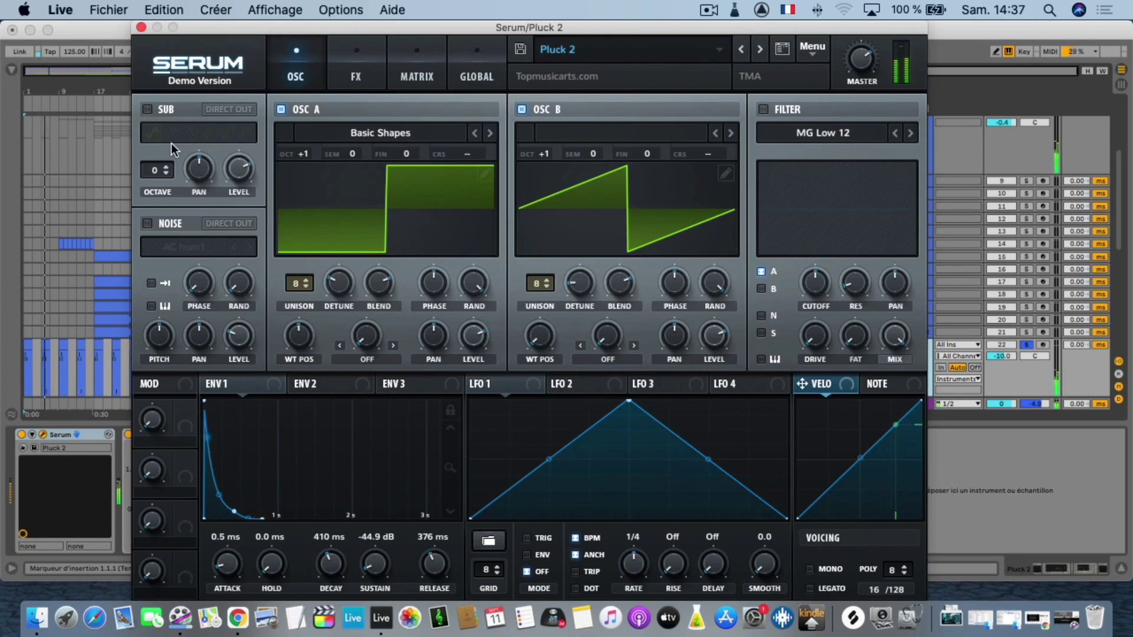
pyautogui.click(142, 27)
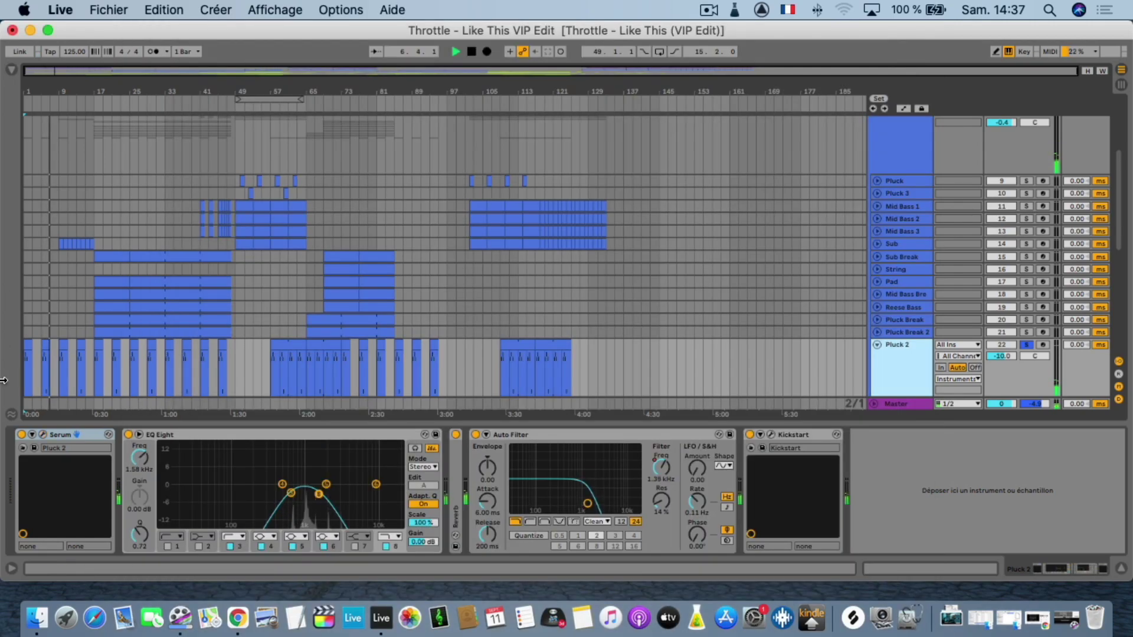
# Inspect the MIDI notes of the first Pluck 2 clips one after another, enlarging the note rows around C4
pyautogui.doubleClick(37, 348)
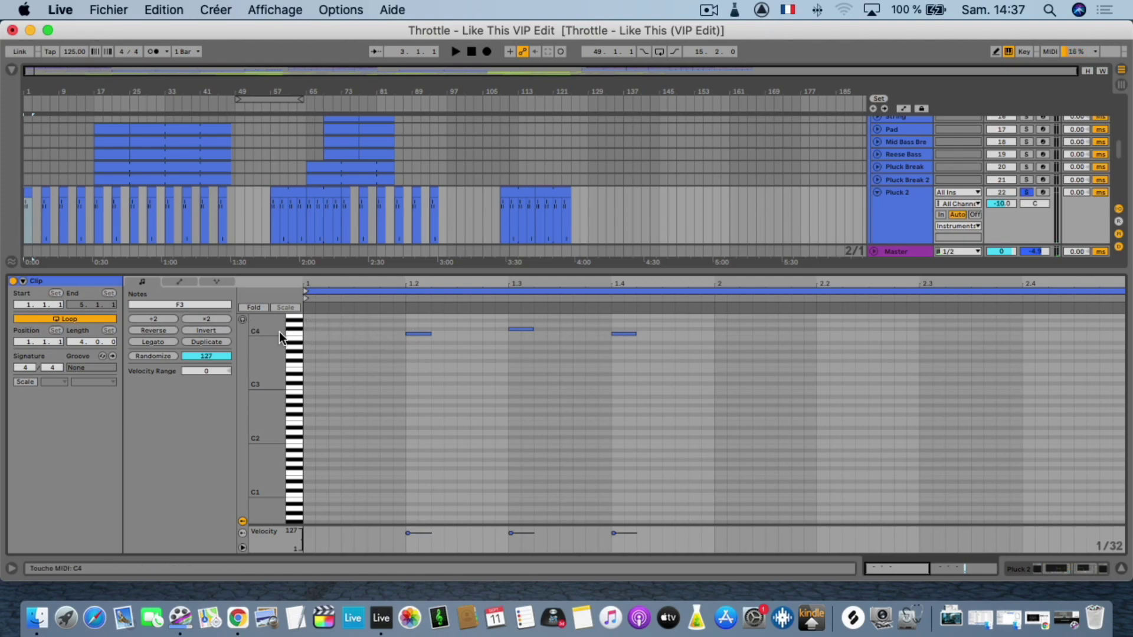
pyautogui.moveTo(252, 346); pyautogui.dragTo(287, 413)
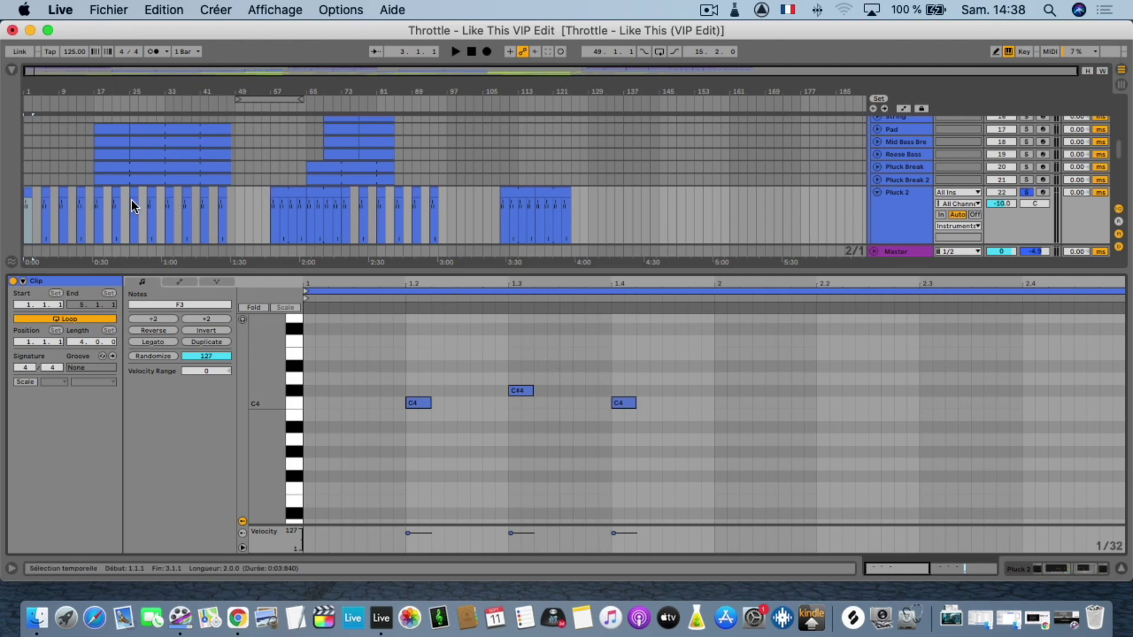
pyautogui.click(46, 195)
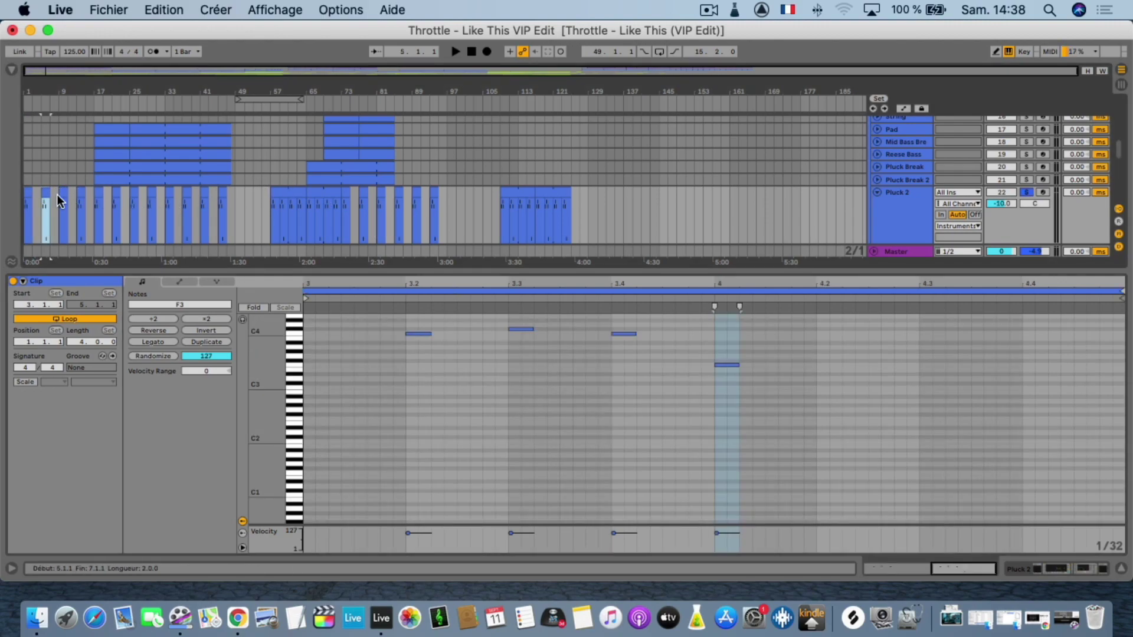
pyautogui.moveTo(281, 367); pyautogui.dragTo(279, 475)
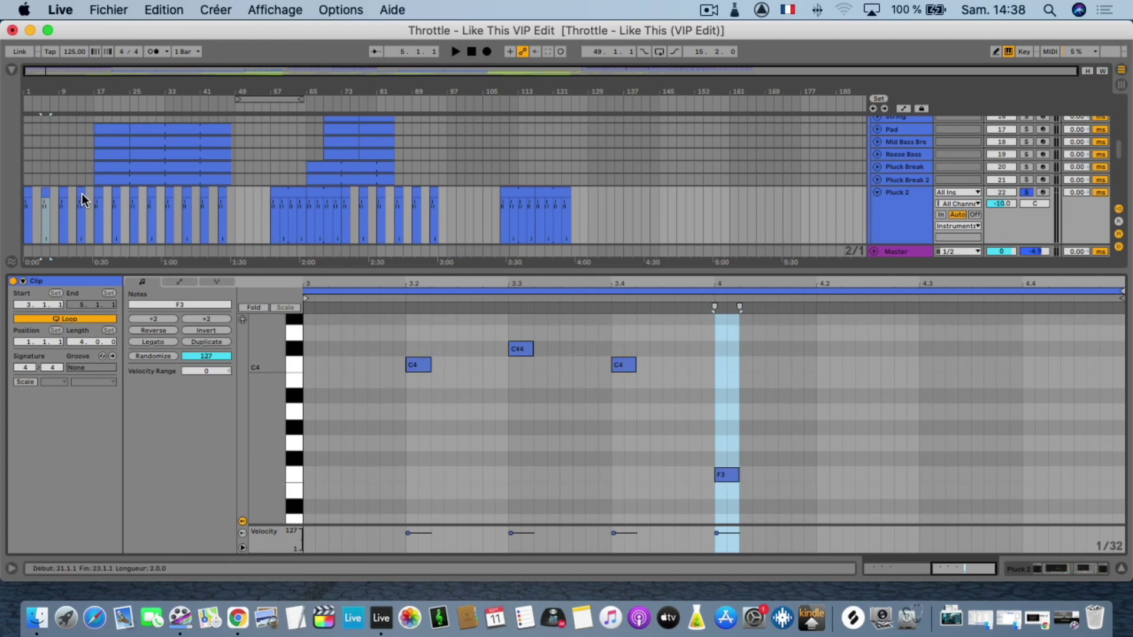
pyautogui.click(59, 192)
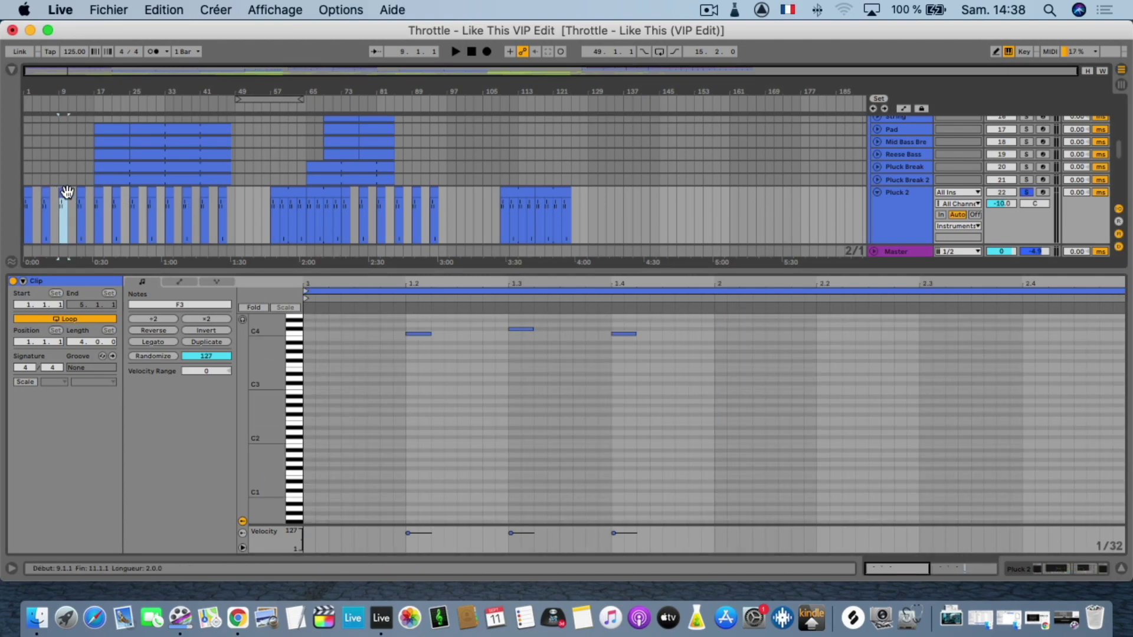
# Open the notes of the Pluck 2 clip at bar 57 and play it
pyautogui.click(296, 194)
pyautogui.moveTo(286, 362)
pyautogui.mouseDown()
pyautogui.moveTo(304, 366)
pyautogui.moveTo(277, 361)
pyautogui.mouseUp()
pyautogui.press('space')
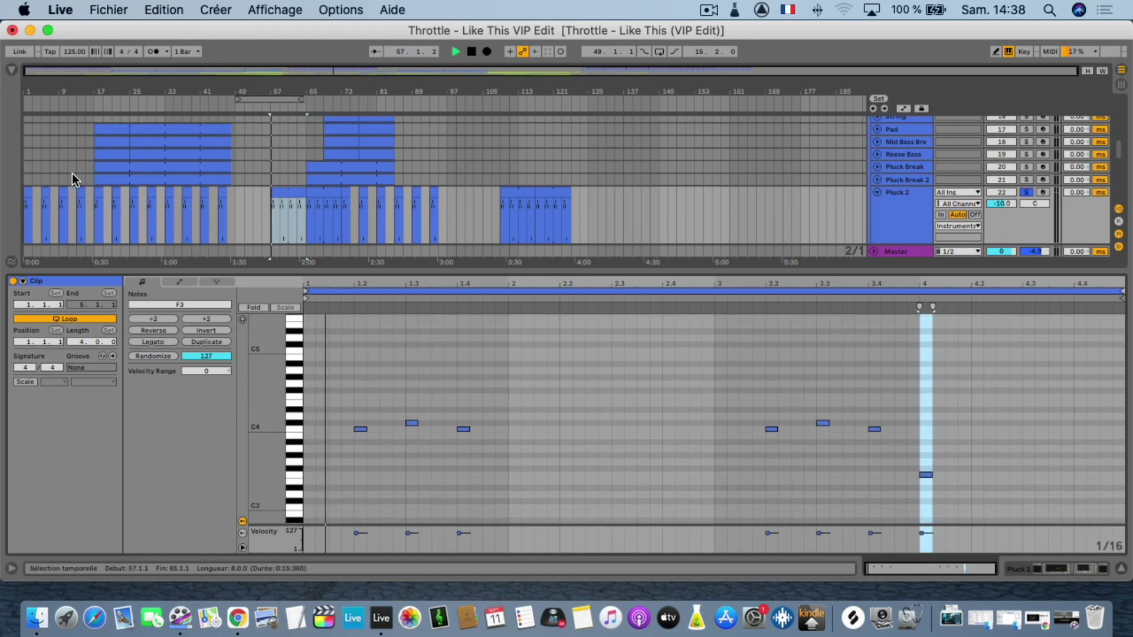
# Return to the first Pluck 2 clip at bar 1 and listen to it
pyautogui.click(32, 204)
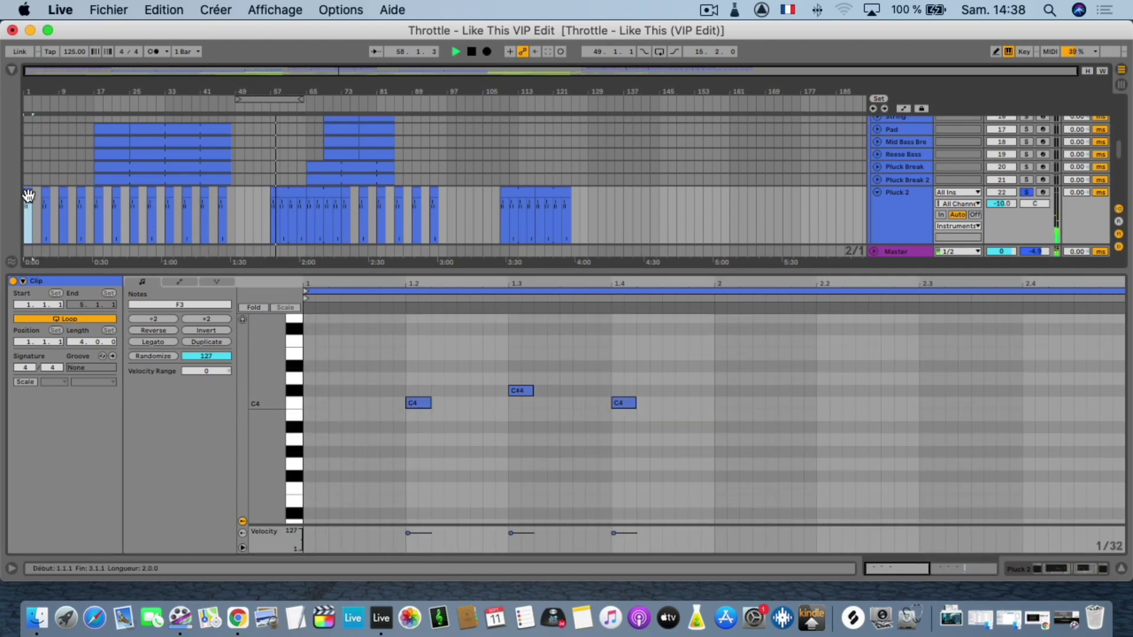
pyautogui.scroll(-3, 94, 182)
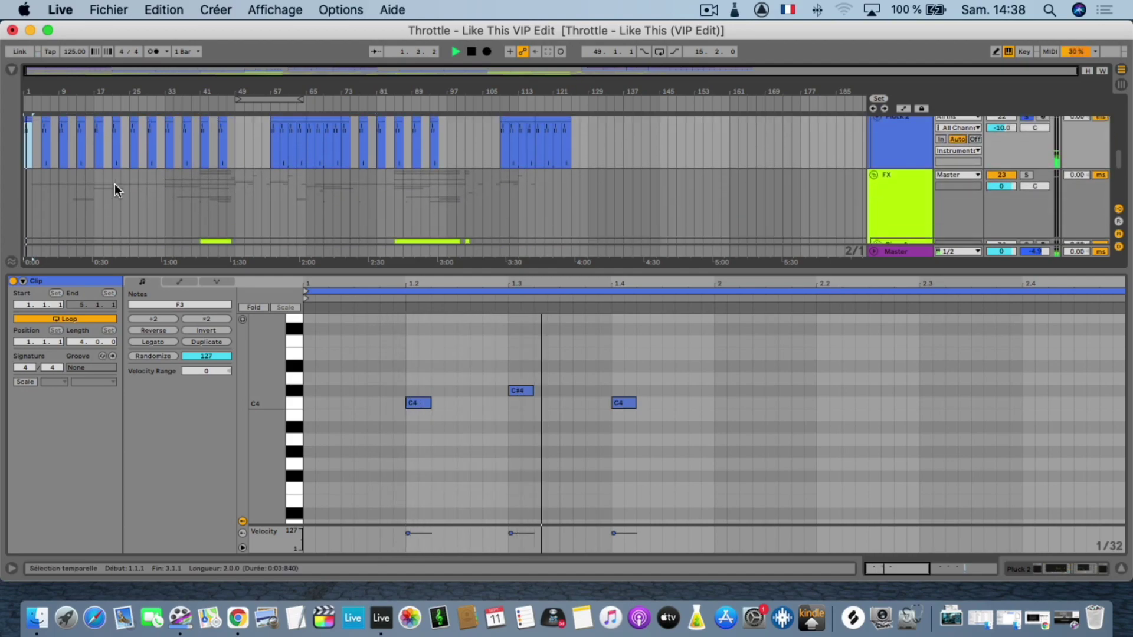
pyautogui.scroll(2, 422, 153)
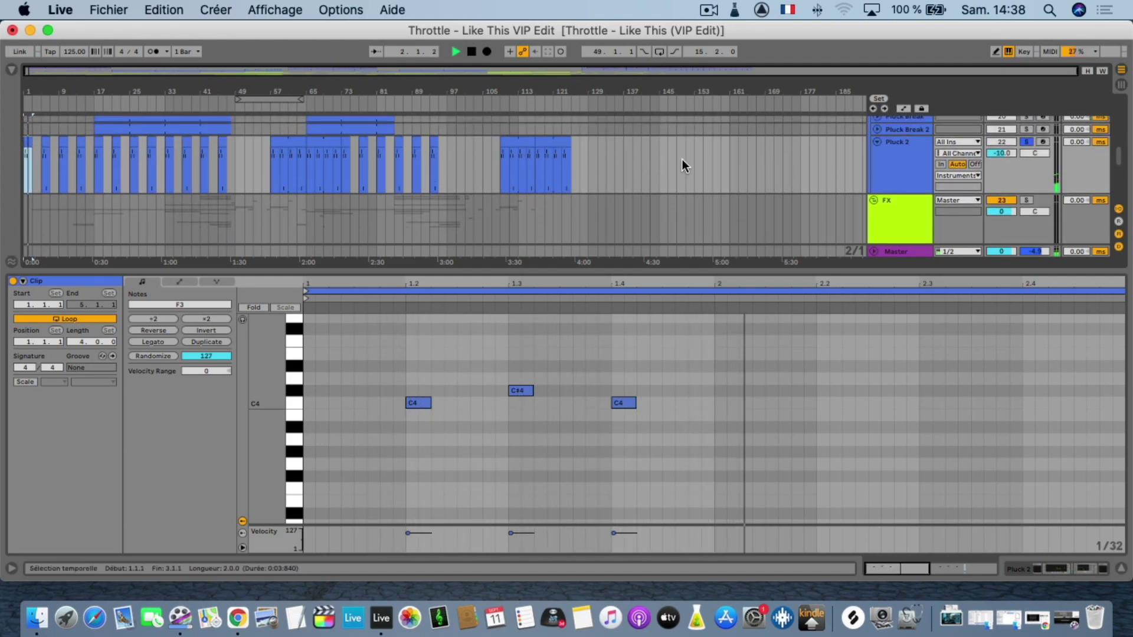
# Show the automation of the Auto Filter frequency on the Pluck 2 track
pyautogui.click(904, 144)
pyautogui.moveTo(578, 504); pyautogui.dragTo(579, 505)
pyautogui.rightClick(663, 468)
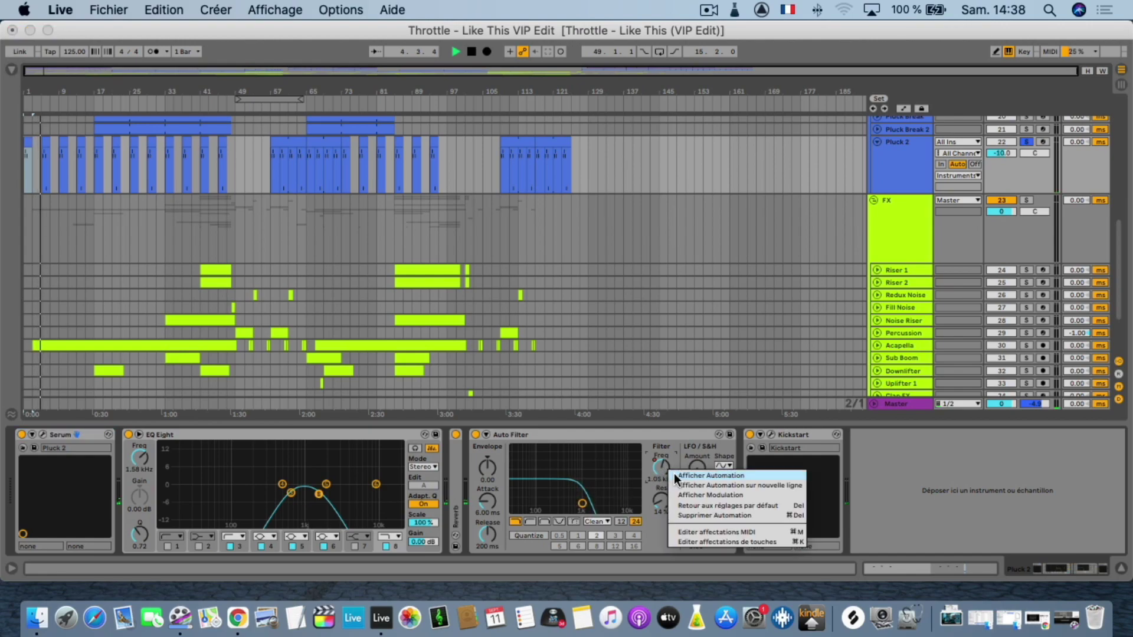
pyautogui.click(678, 477)
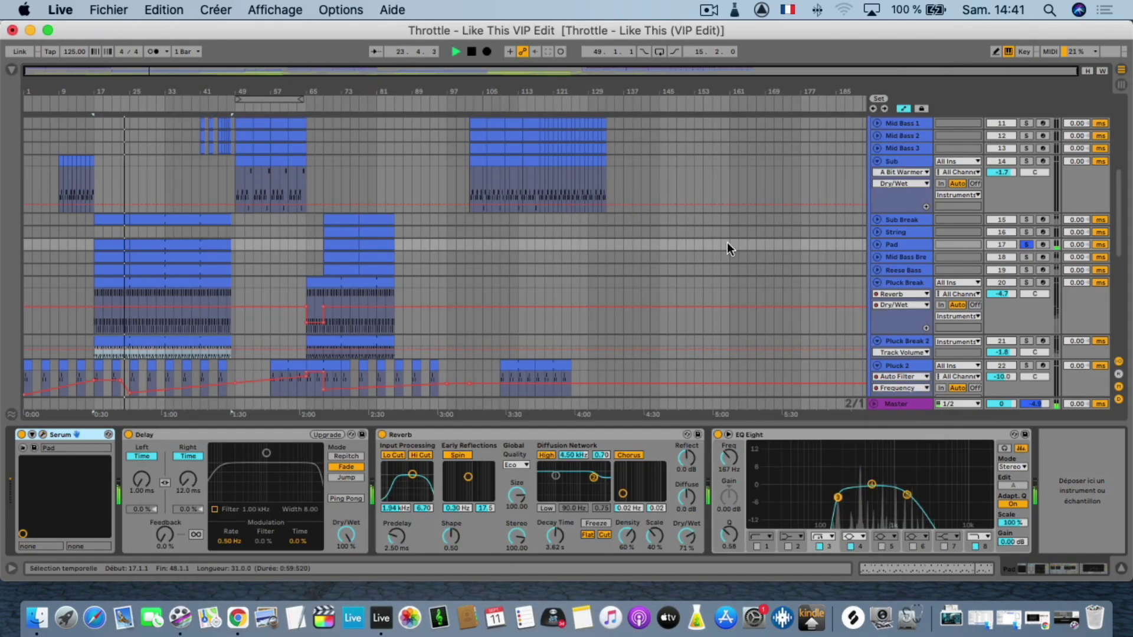
# Solo the String track and play it from its clip at bar 69
pyautogui.click(908, 232)
pyautogui.press('space')
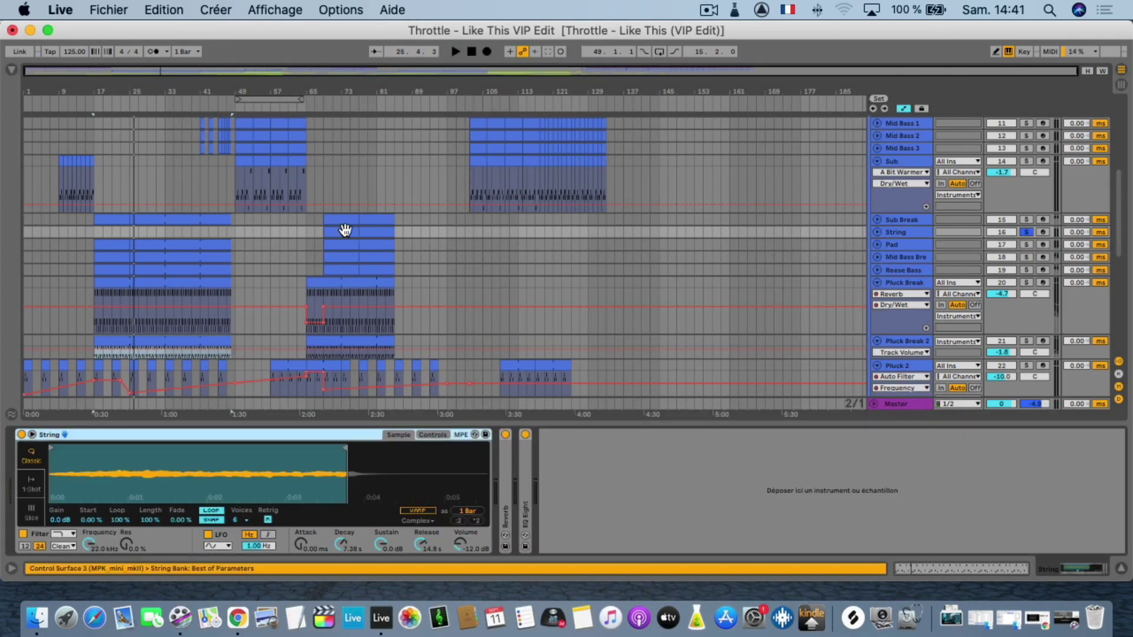
pyautogui.click(331, 233)
pyautogui.press('space')
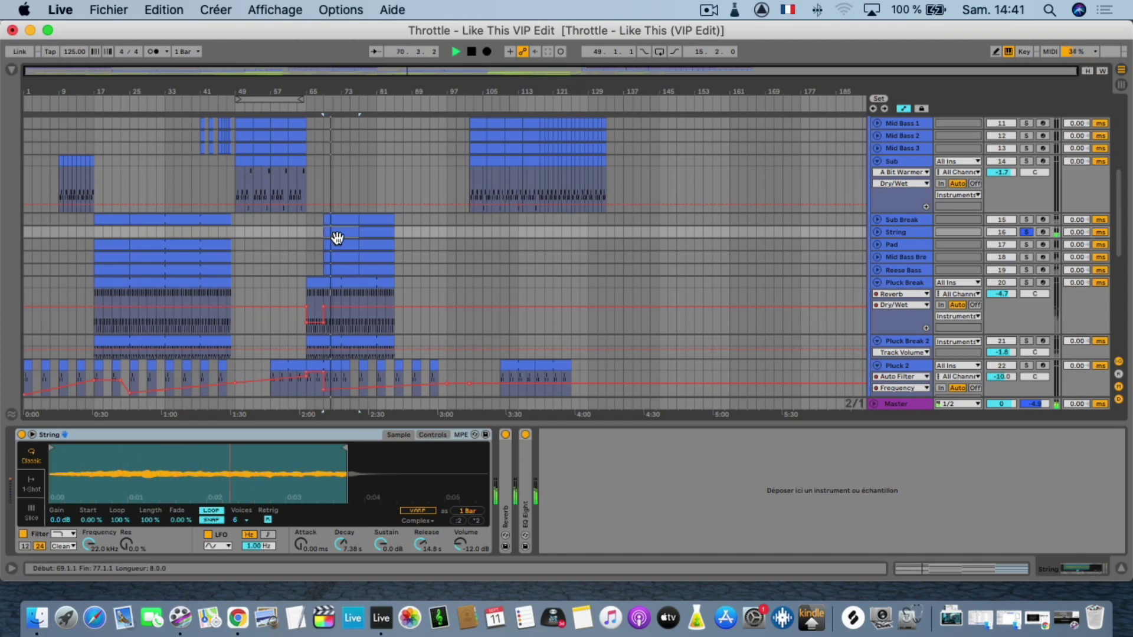
# Open the notes of the String clip at bar 69 and switch the String track from solo to record-armed
pyautogui.doubleClick(339, 236)
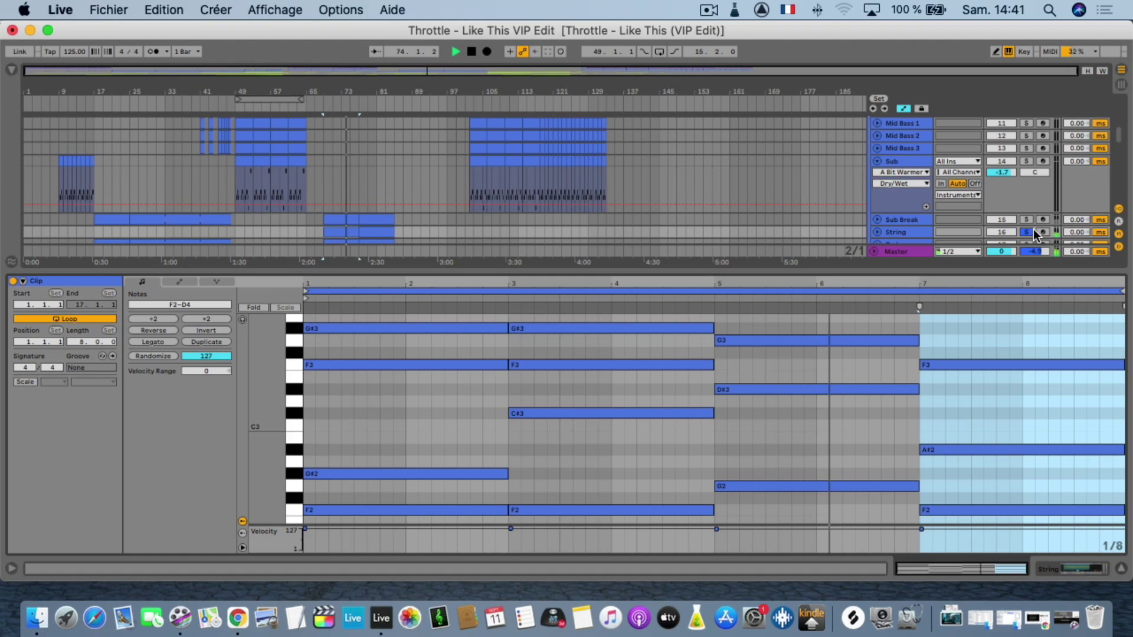
pyautogui.click(1029, 231)
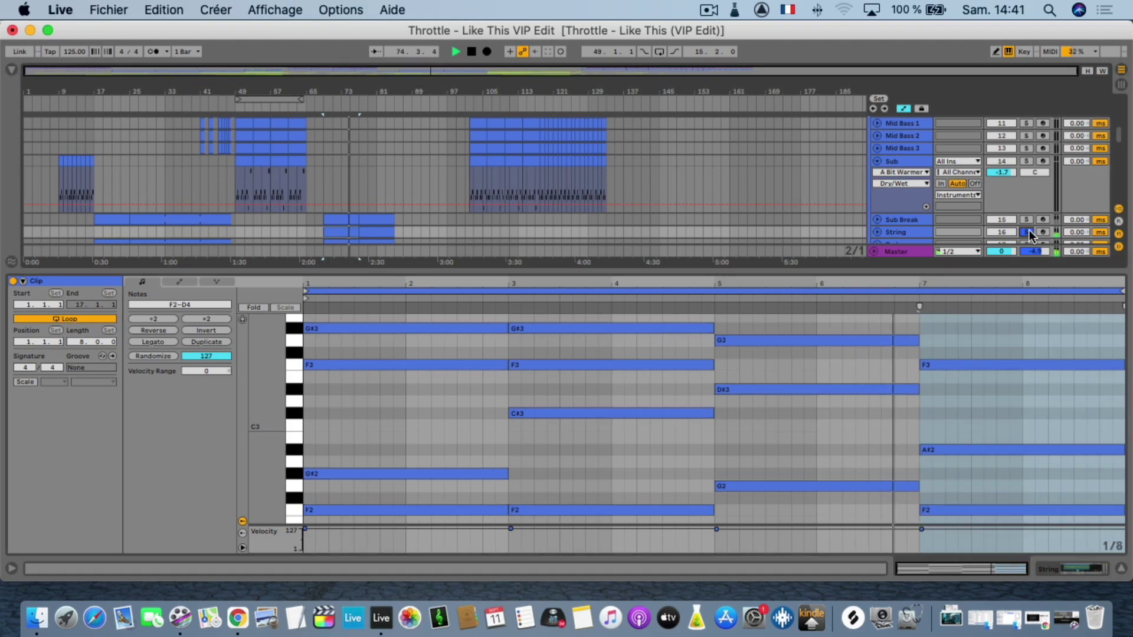
pyautogui.click(1043, 232)
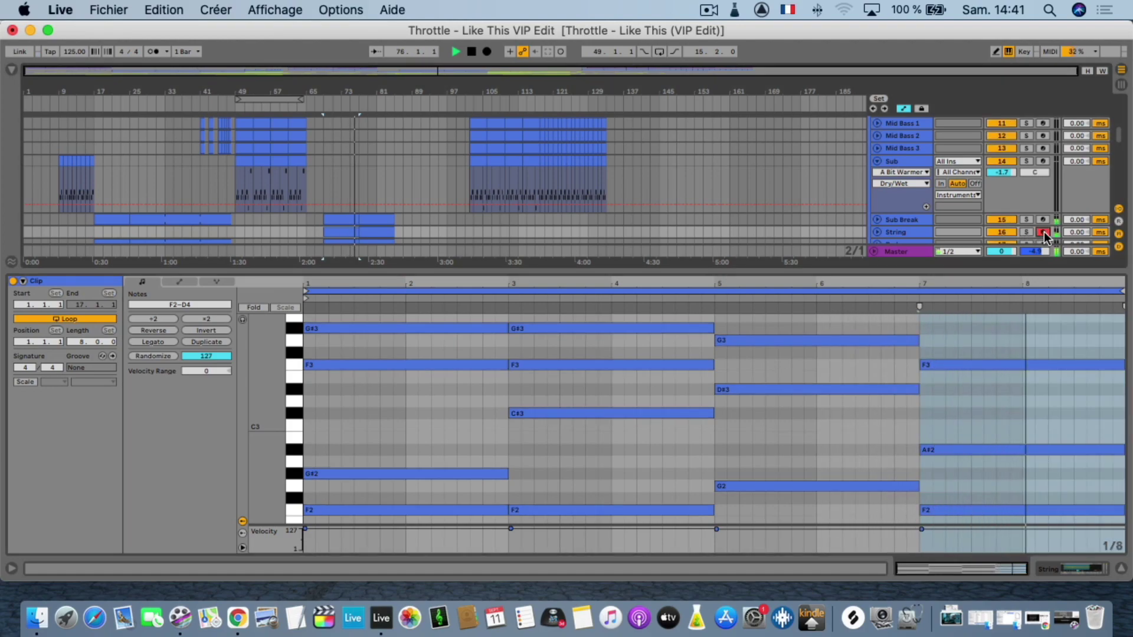
# Fold the String clip's note editor so only the used notes are listed, and stop playback
pyautogui.doubleClick(342, 235)
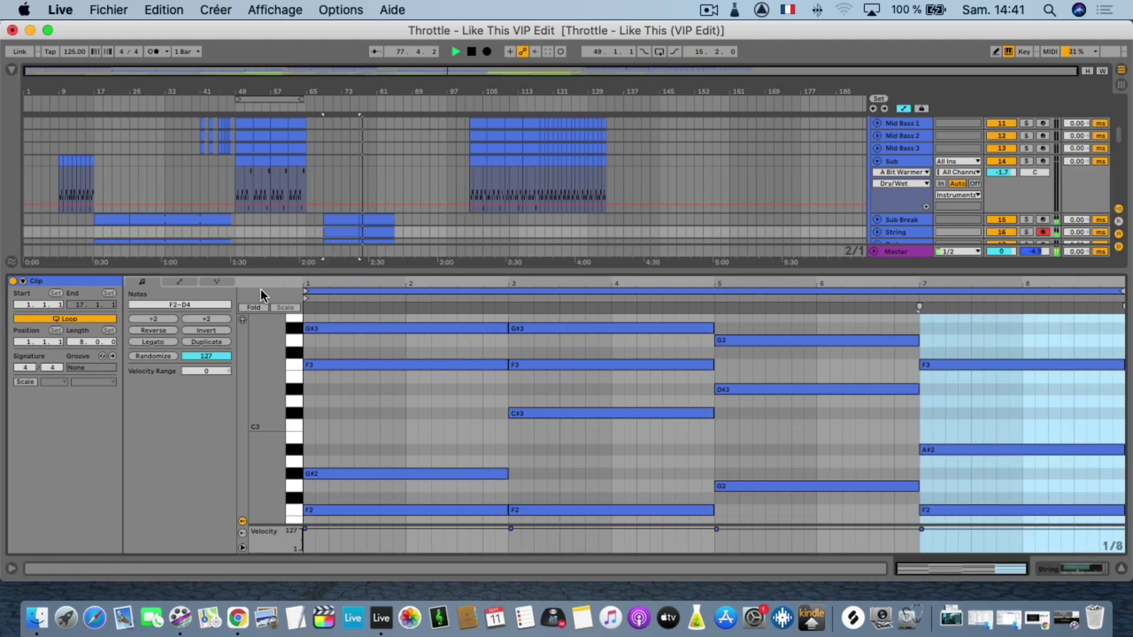
pyautogui.click(253, 308)
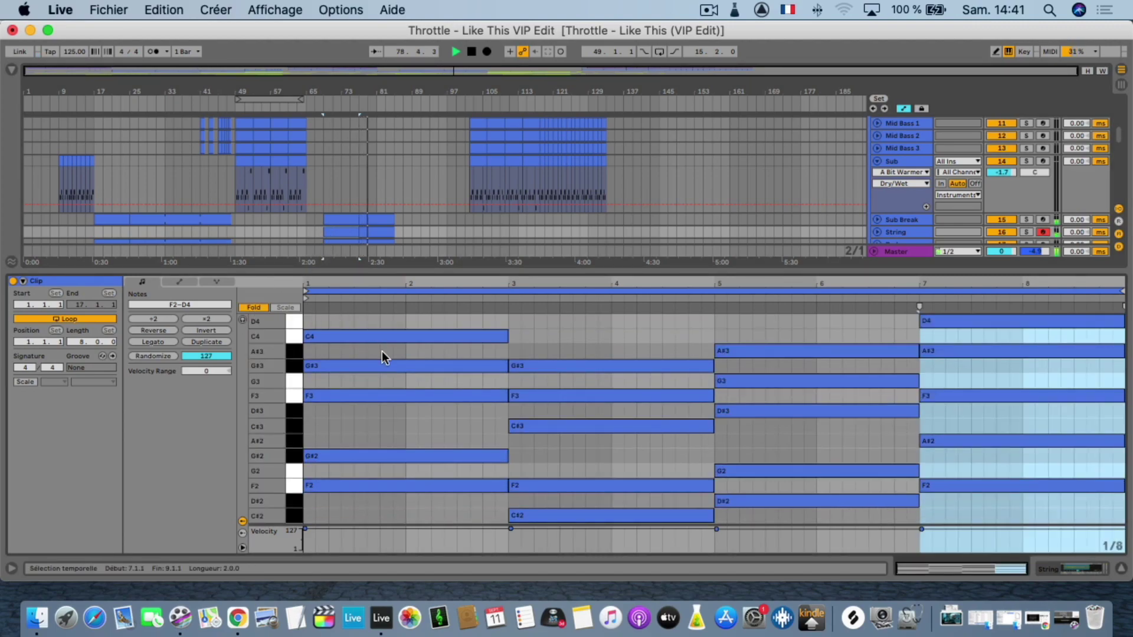
pyautogui.press('space')
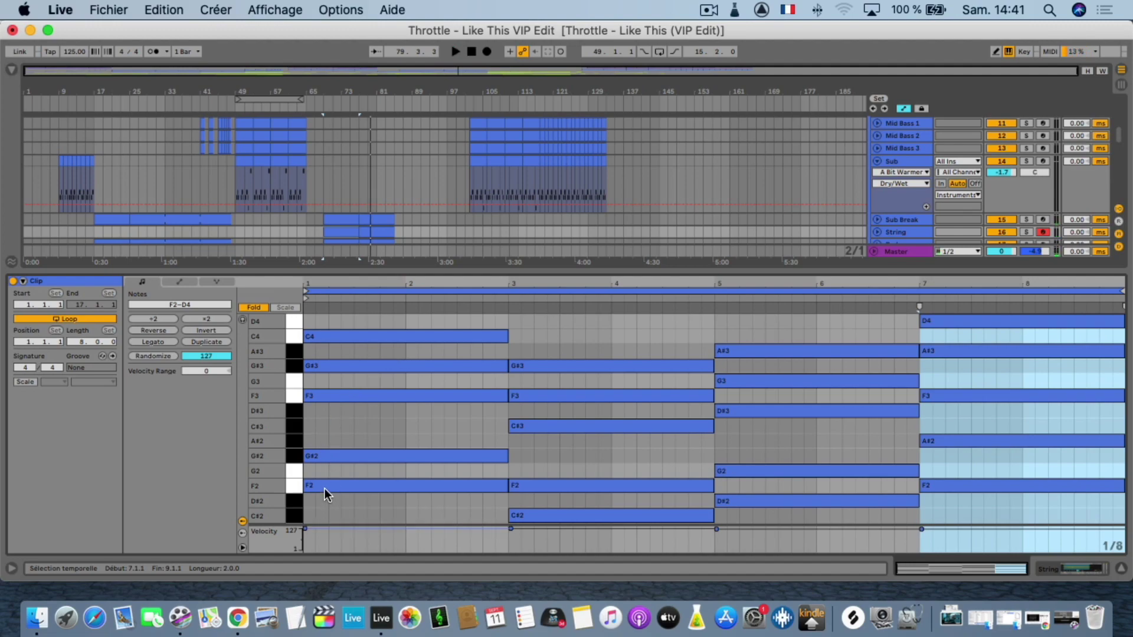
# Examine the String clip's chords by selecting the first chord's F2, the second's C#3 and the last one's F2
pyautogui.click(324, 488)
pyautogui.press('y')
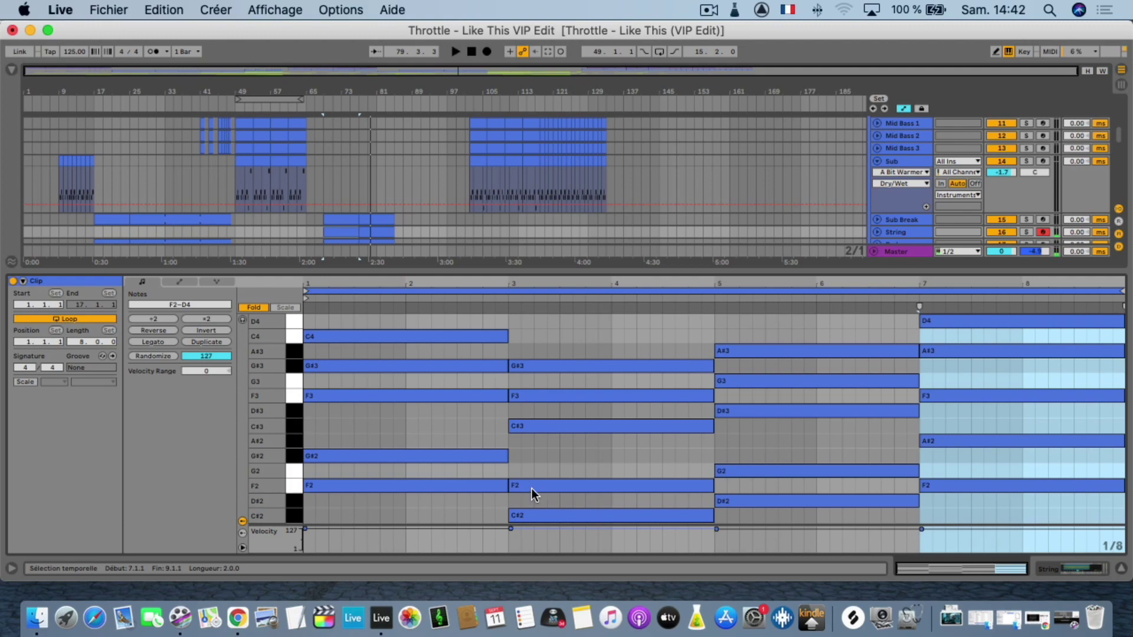
pyautogui.click(557, 426)
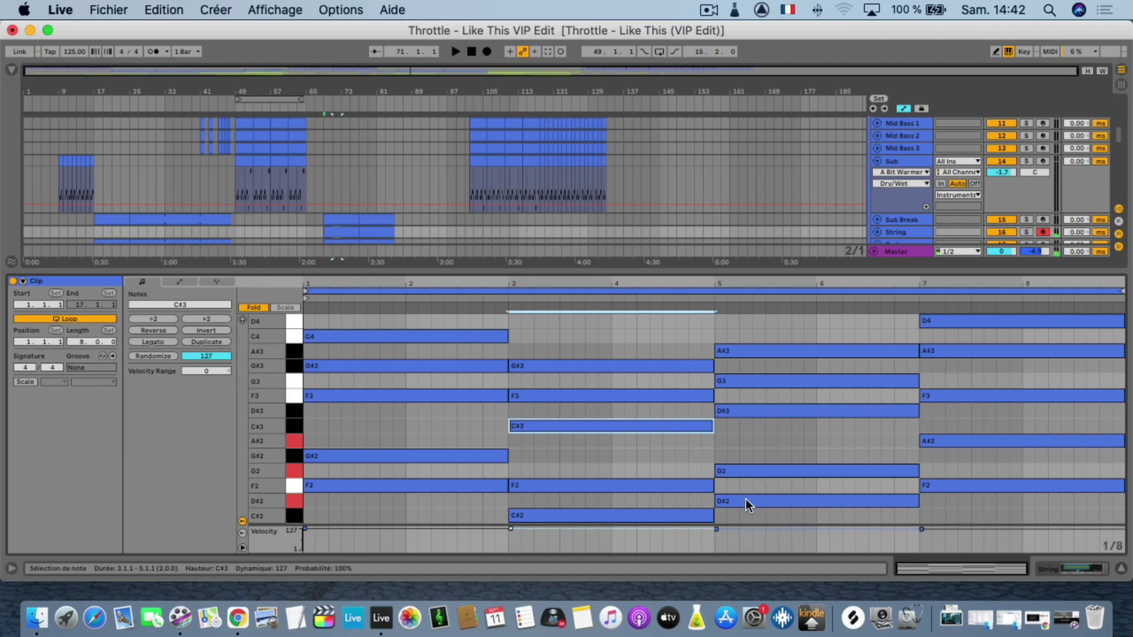
pyautogui.click(938, 486)
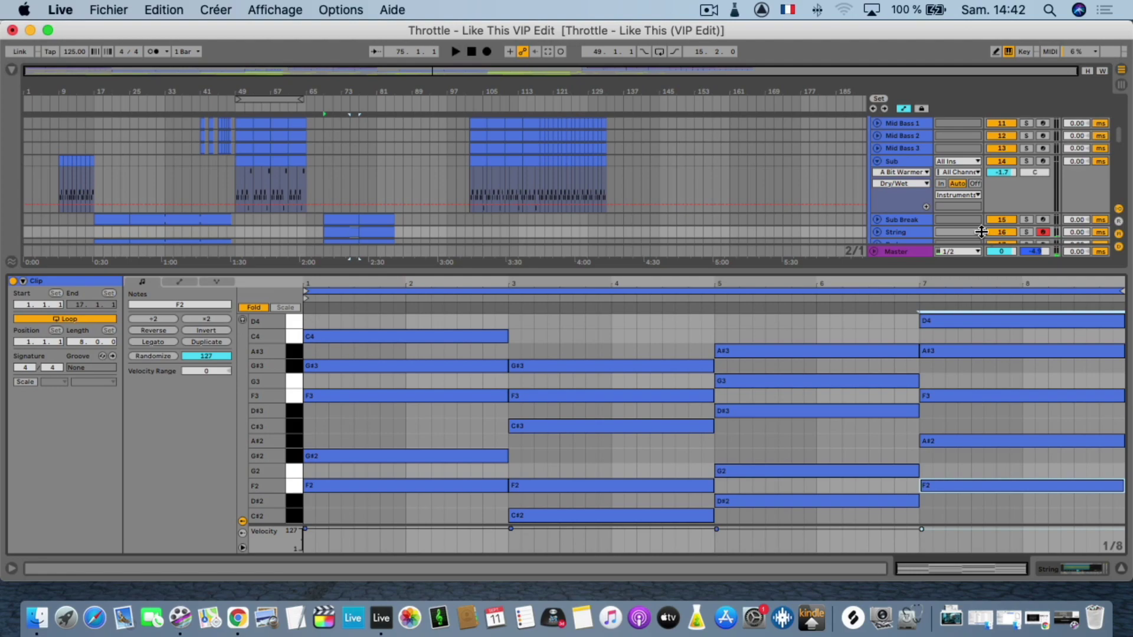
# Play the arrangement from bar 5 with no track soloed
pyautogui.click(48, 138)
pyautogui.click(1028, 231)
pyautogui.press('space')
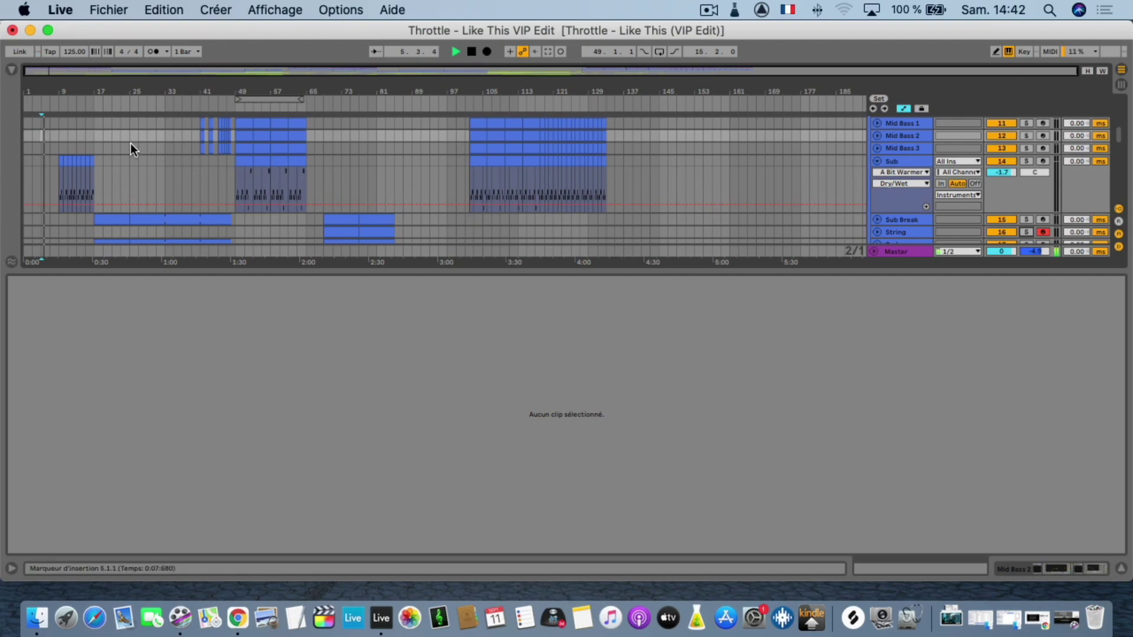
# Set the insertion marker at bar 11 on Mid Bass 1, zoom in on the timeline and view the Drums group
pyautogui.click(69, 120)
pyautogui.moveTo(96, 93); pyautogui.dragTo(149, 108)
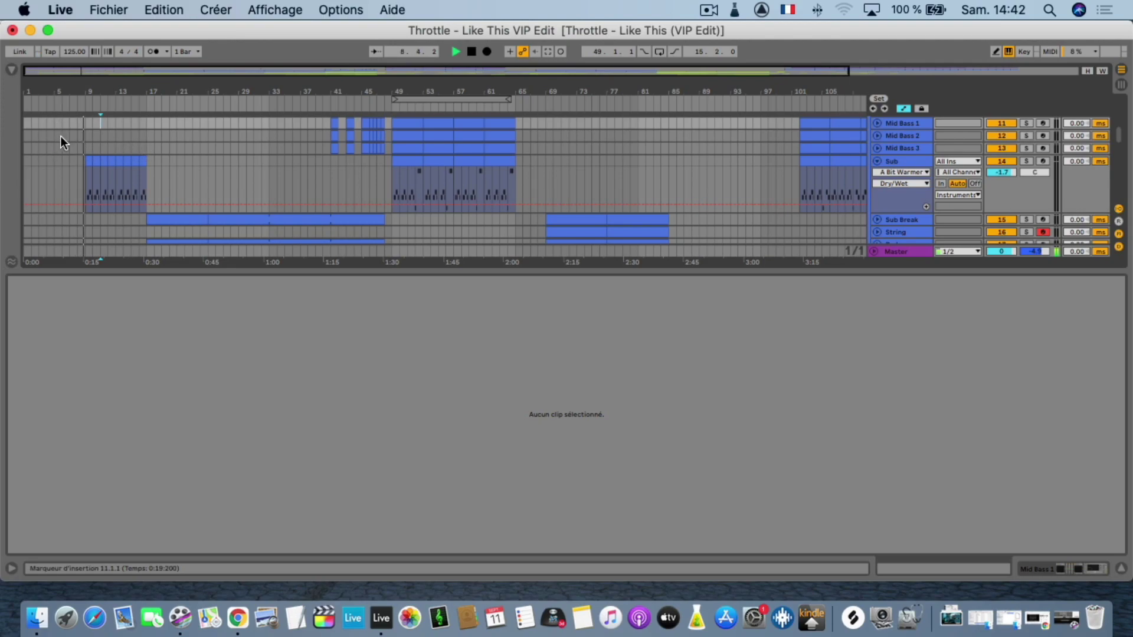
pyautogui.scroll(10, 143, 152)
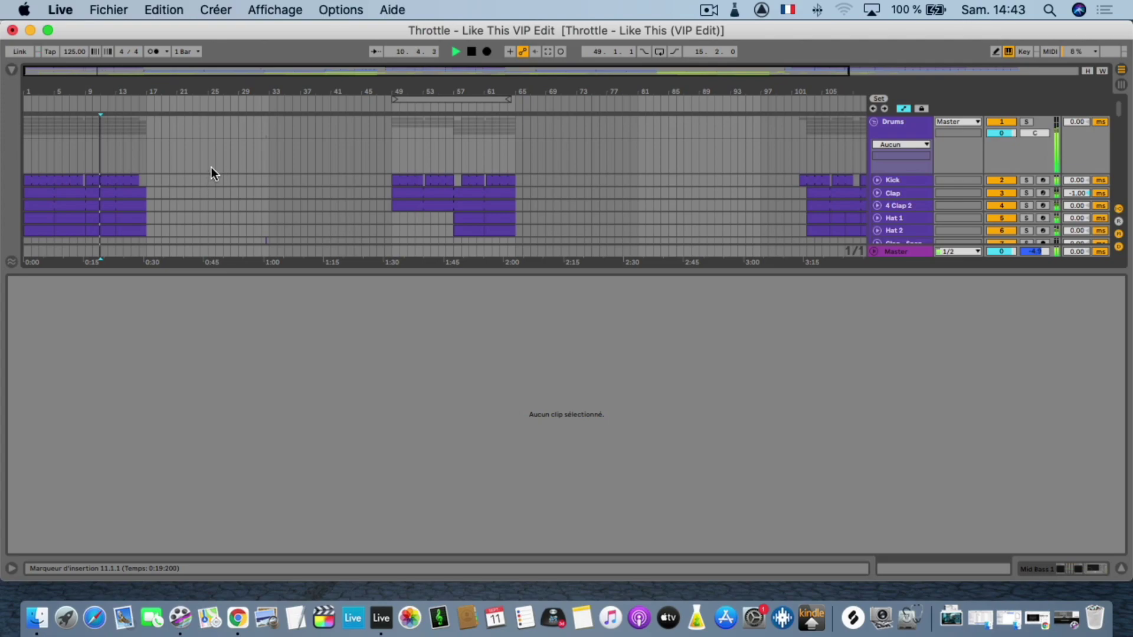
pyautogui.scroll(-5, 294, 168)
pyautogui.scroll(5, 294, 168)
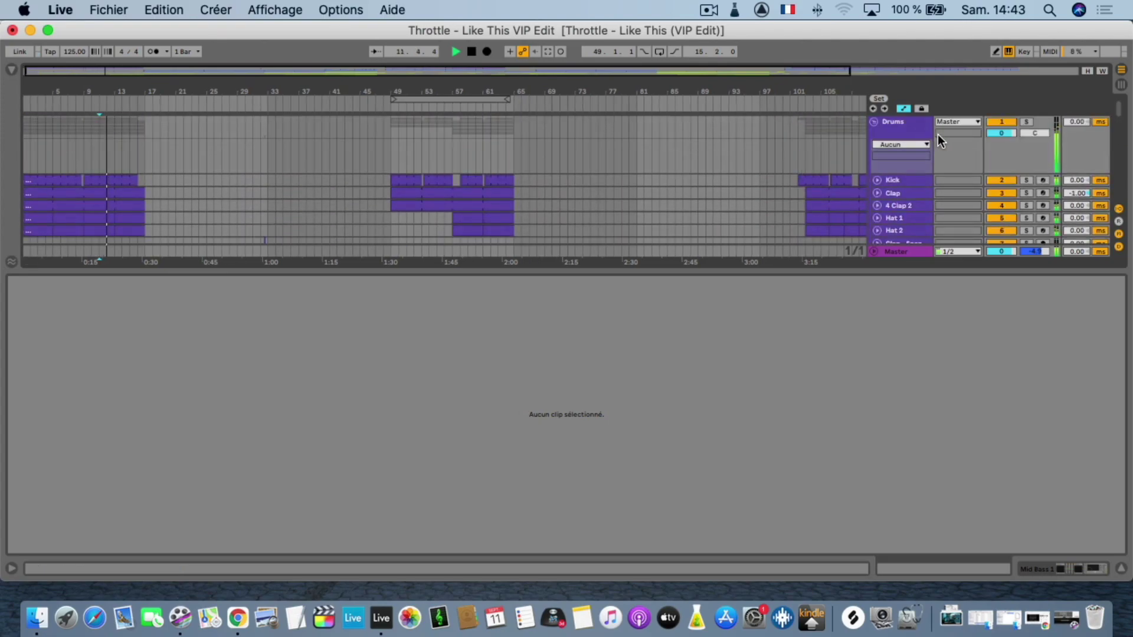
# Fold the Drums group and unfold the Acapella track in the FX group
pyautogui.click(874, 122)
pyautogui.scroll(-5, 535, 168)
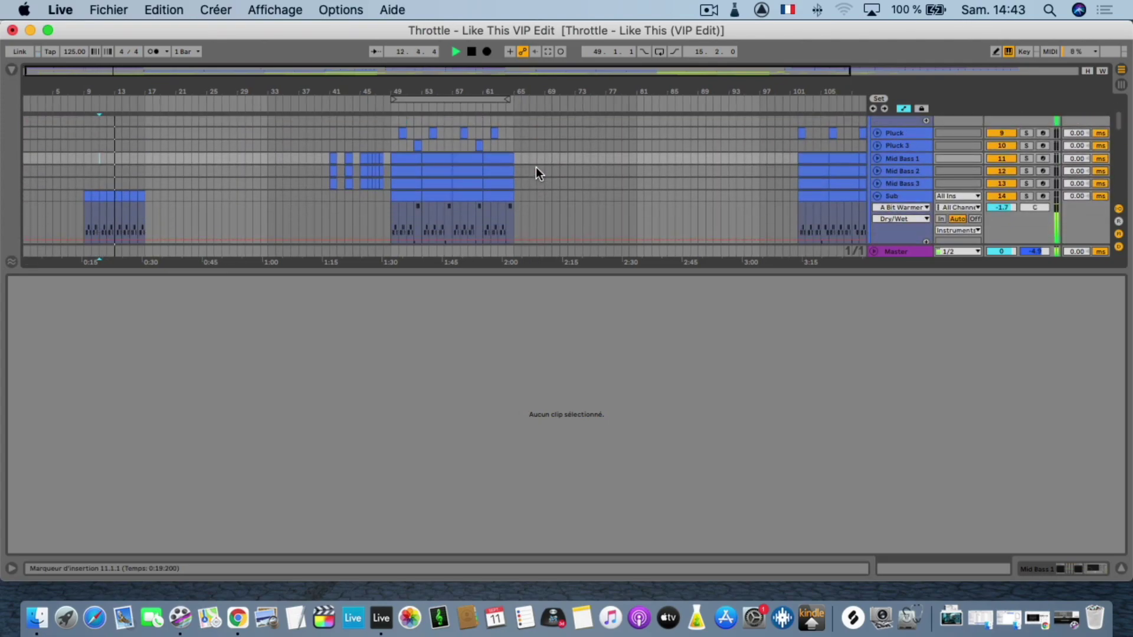
pyautogui.scroll(-3, 147, 165)
pyautogui.scroll(-8, 161, 164)
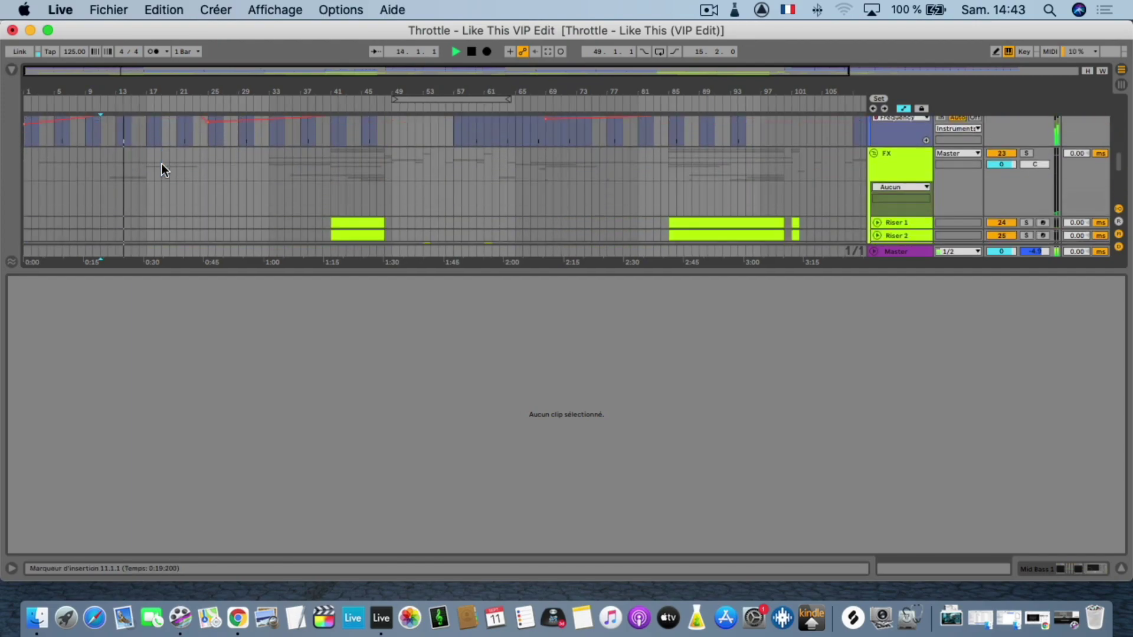
pyautogui.scroll(-2, 162, 164)
pyautogui.scroll(6, 161, 164)
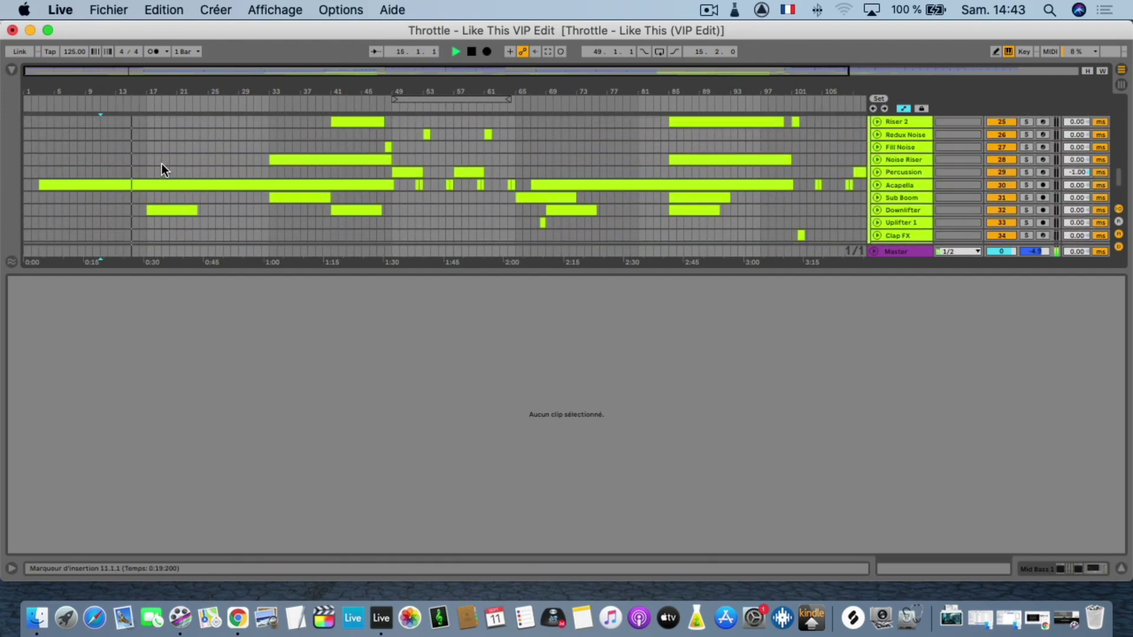
pyautogui.click(877, 188)
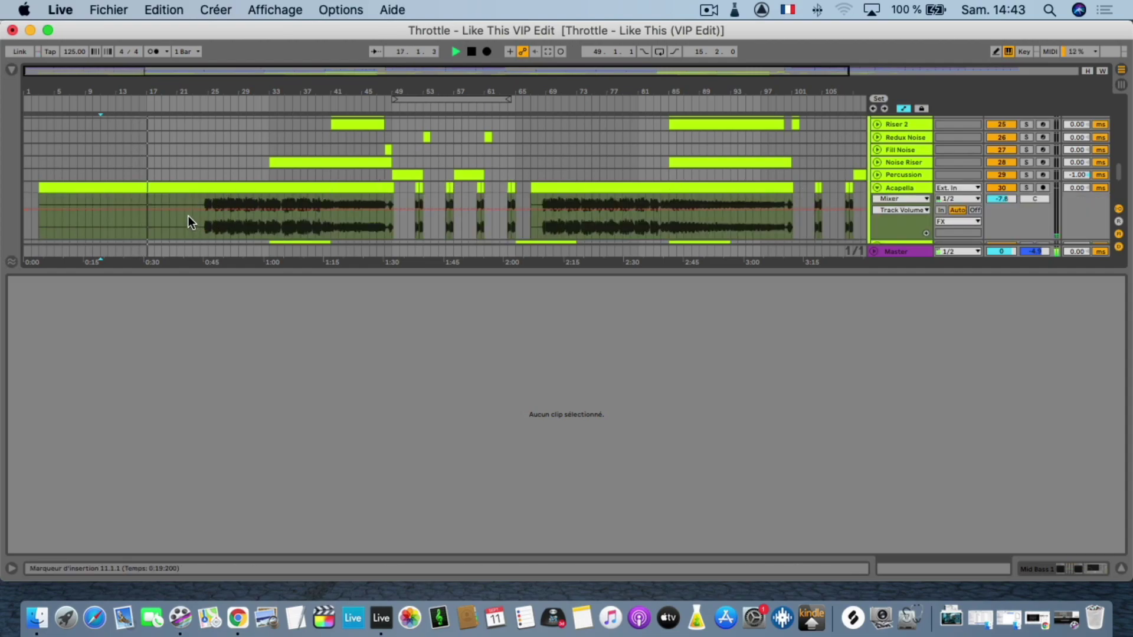
# Examine the Pluck Break and Pluck 2 automation, listening to Pluck 2 in solo during playback
pyautogui.scroll(8, 169, 161)
pyautogui.scroll(5, 168, 160)
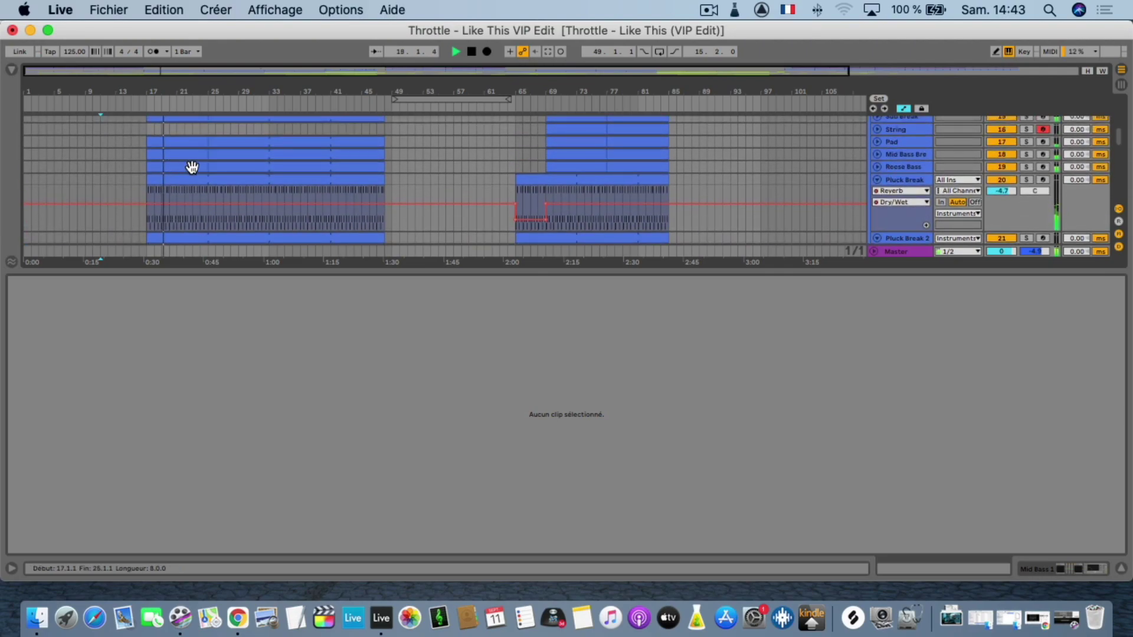
pyautogui.scroll(-6, 193, 167)
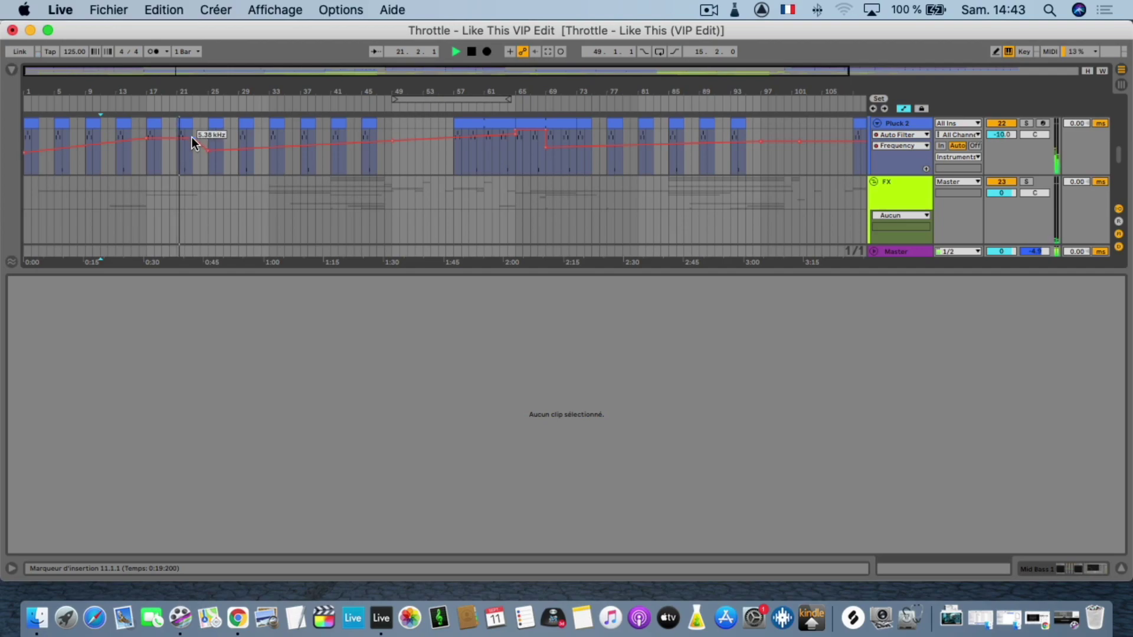
pyautogui.click(1026, 124)
pyautogui.scroll(5, 295, 176)
pyautogui.scroll(-5, 295, 176)
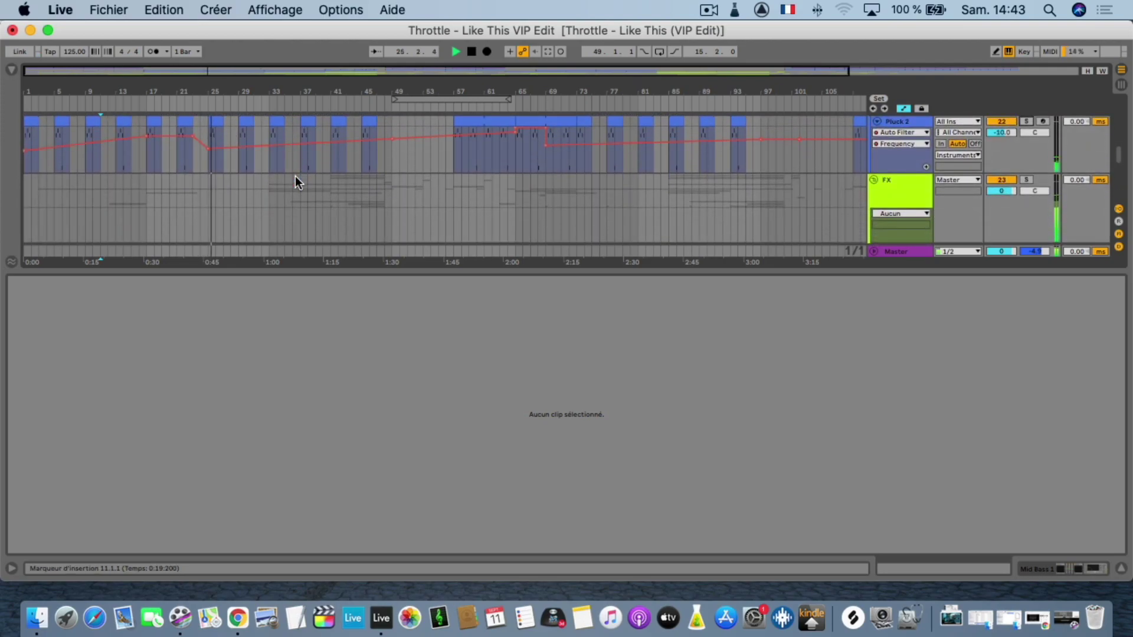
# Hide the detail view and zoom the arrangement in on the FX clips between about bars 17 and 63
pyautogui.scroll(-5, 295, 176)
pyautogui.scroll(-3, 295, 176)
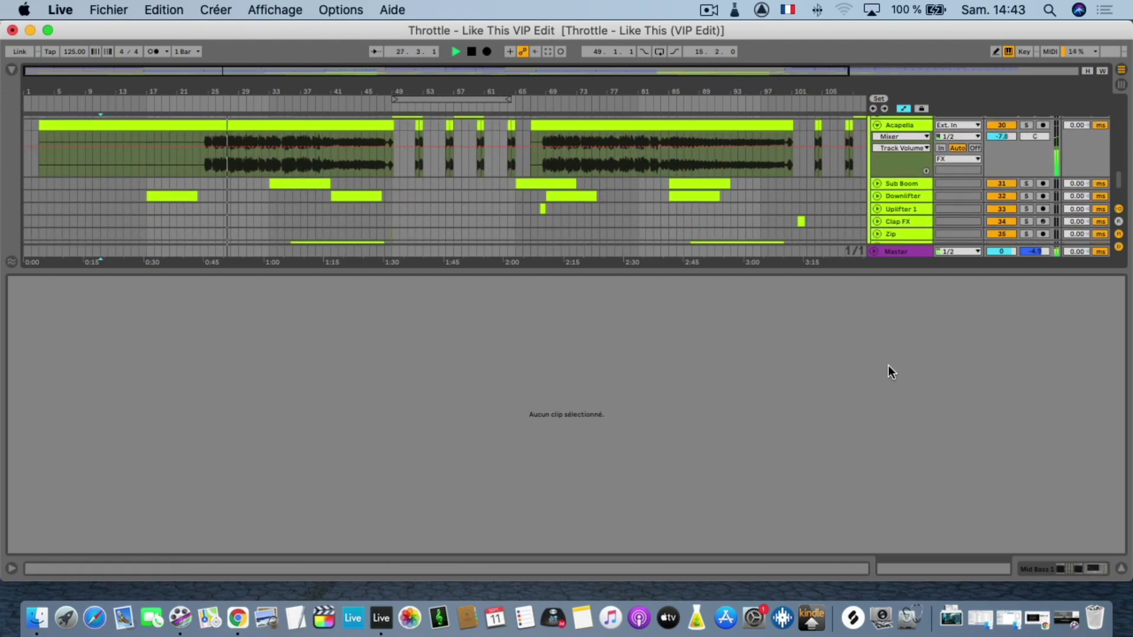
pyautogui.click(1121, 570)
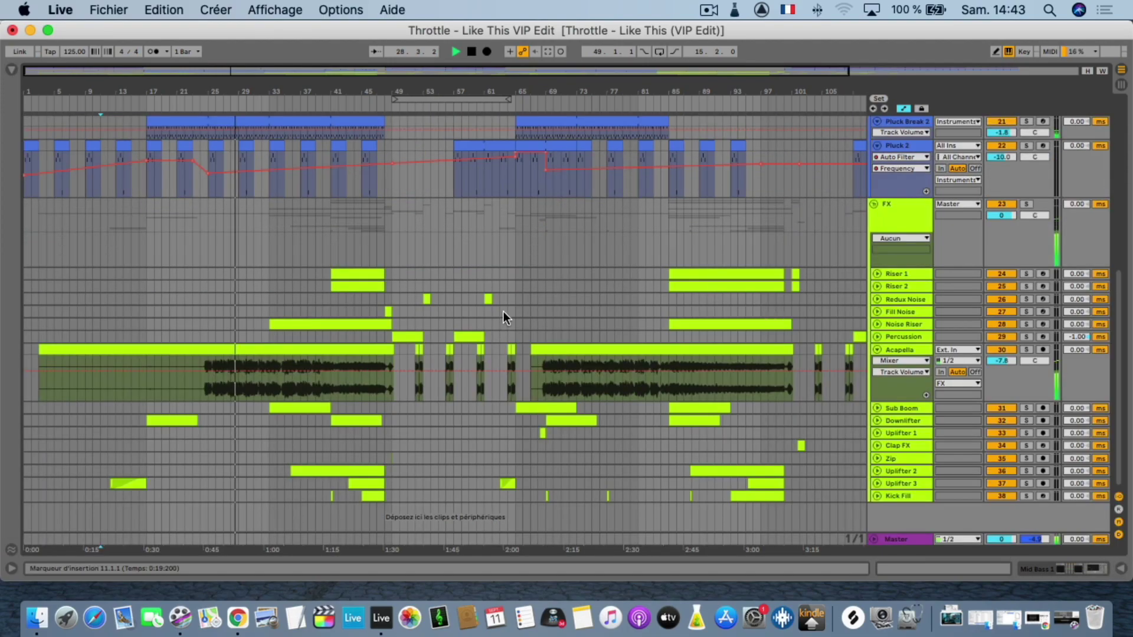
pyautogui.moveTo(258, 90); pyautogui.dragTo(293, 128)
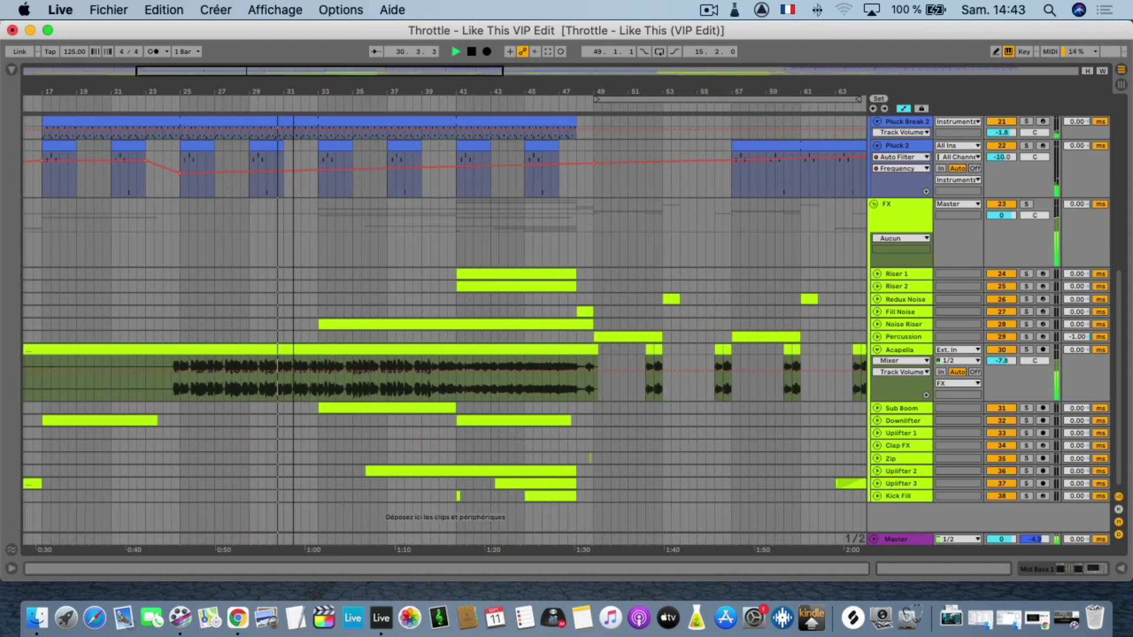
# Unfold the Noise Riser track and listen to it briefly in solo
pyautogui.click(876, 324)
pyautogui.click(877, 324)
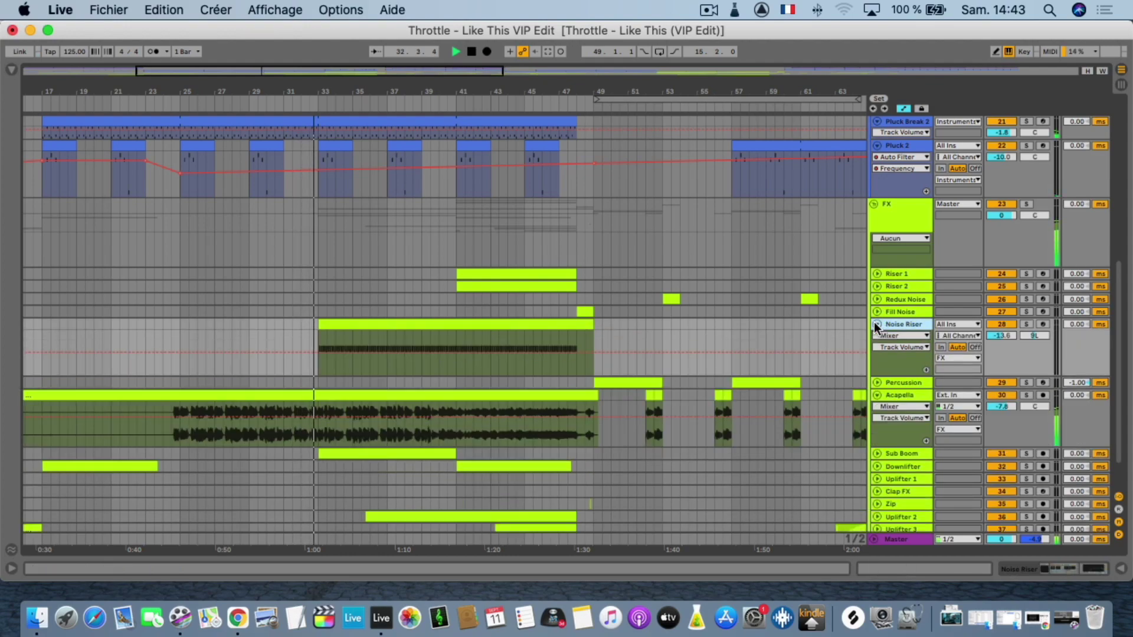
pyautogui.click(1026, 325)
pyautogui.click(1026, 325)
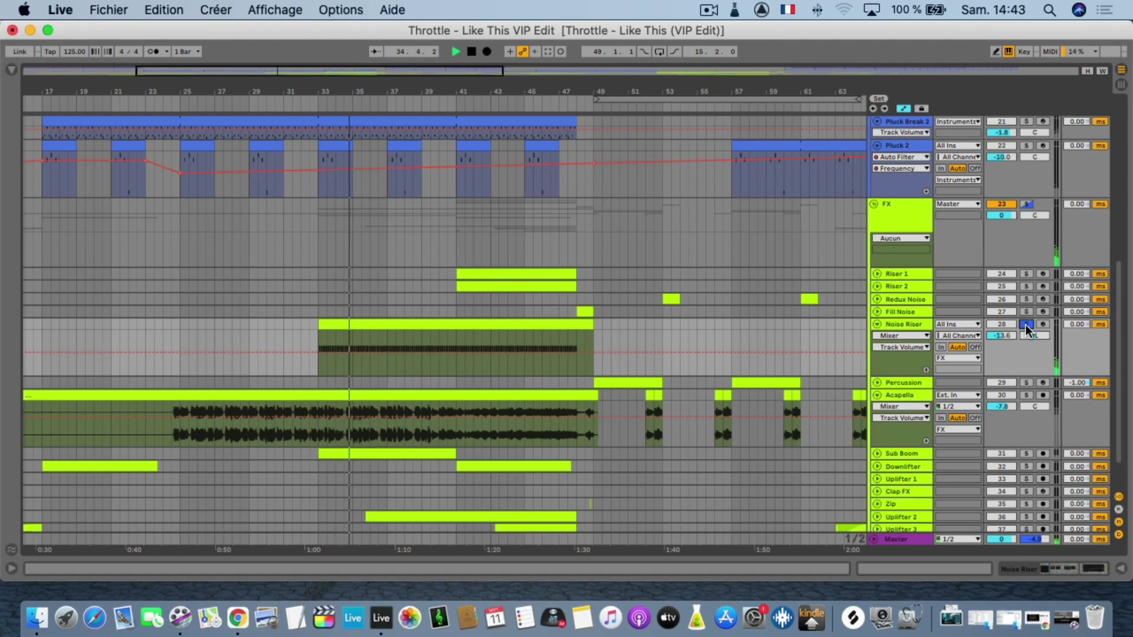
# Listen to Uplifter 2 and Sub Boom in solo one after the other, leaving neither soloed
pyautogui.scroll(-1, 1024, 328)
pyautogui.scroll(-3, 1022, 326)
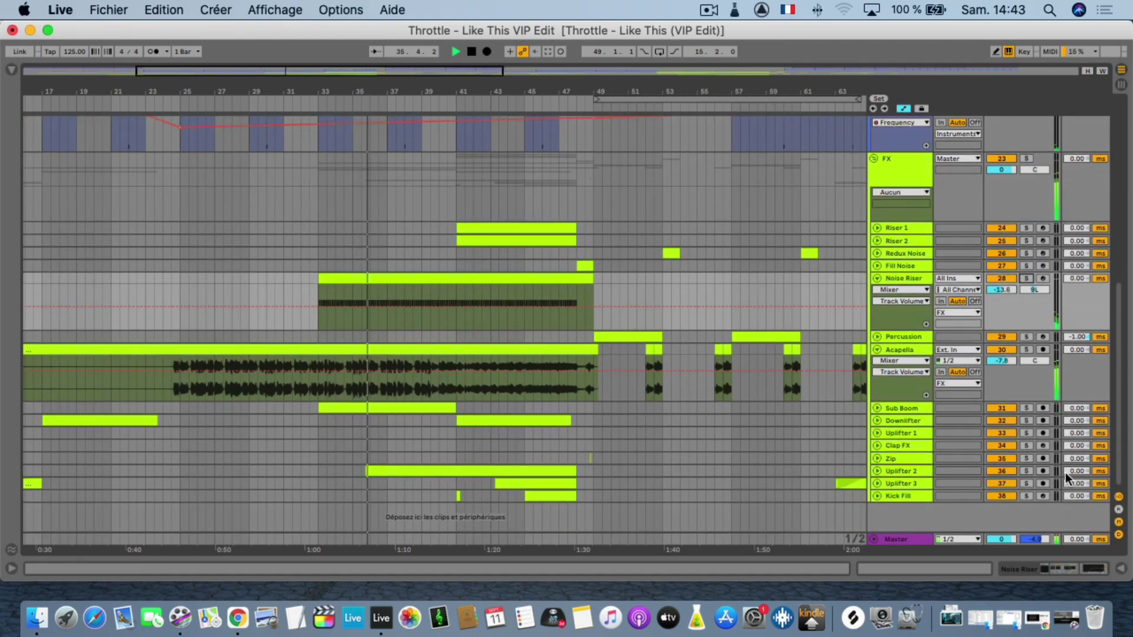
pyautogui.click(1028, 471)
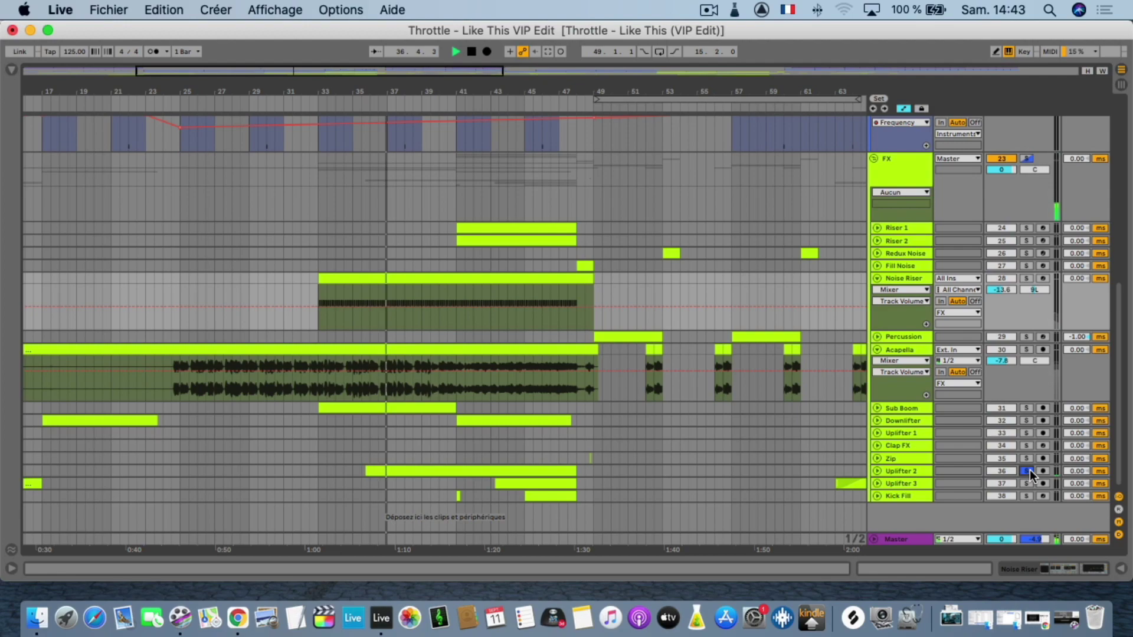
pyautogui.click(1029, 471)
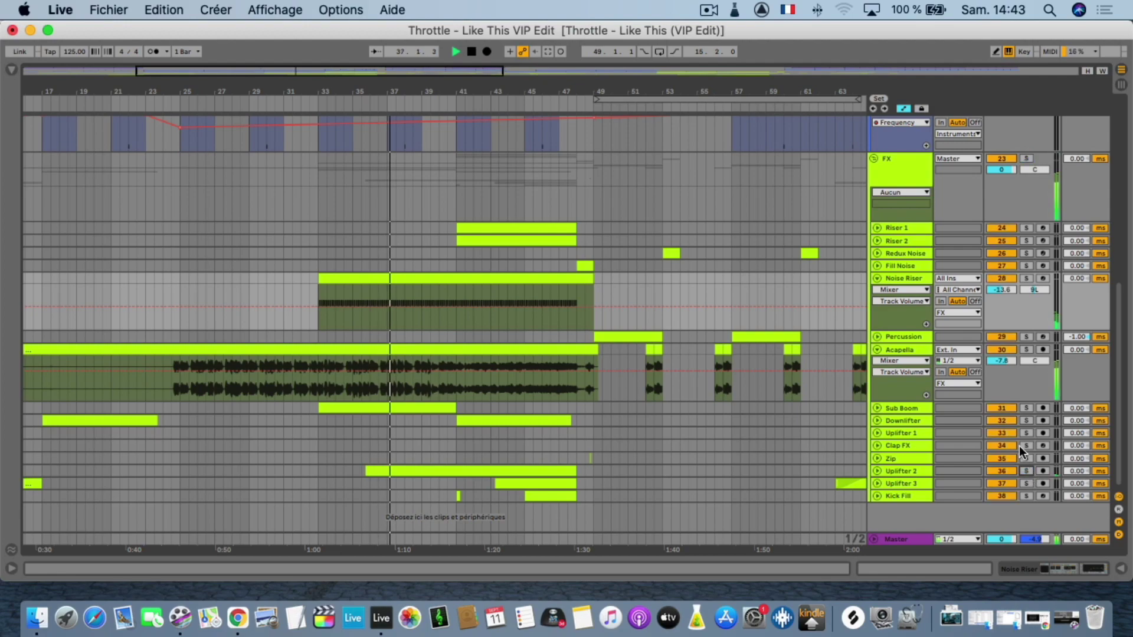
pyautogui.click(1026, 407)
pyautogui.click(1025, 407)
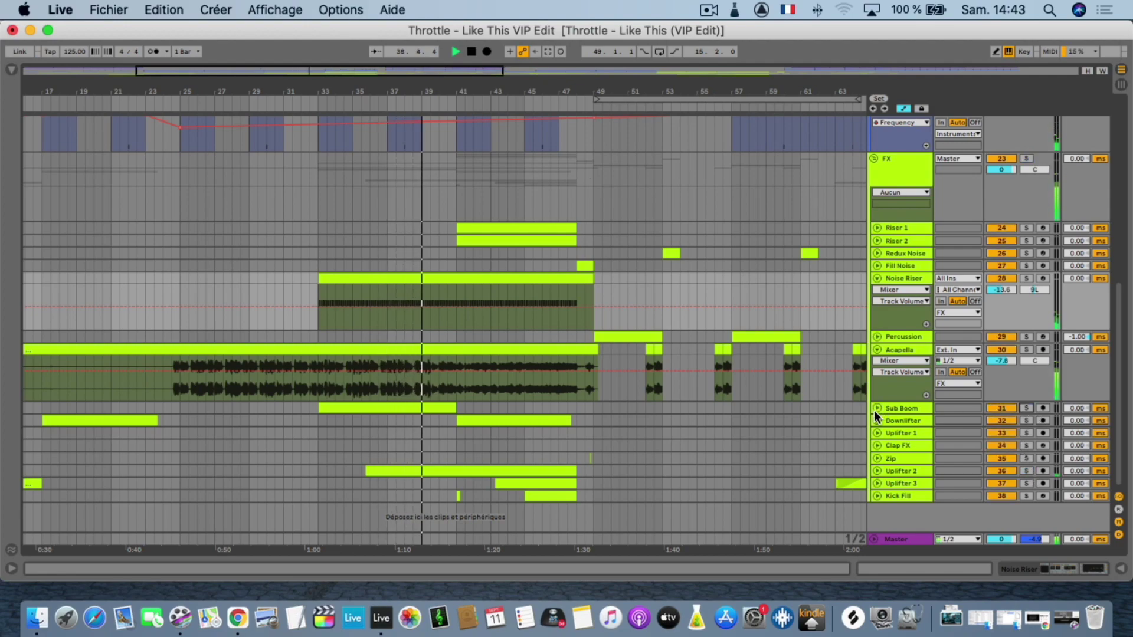
# Examine the Instruments and FX tracks through the build-up leading to bar 49
pyautogui.scroll(5, 417, 391)
pyautogui.scroll(-5, 417, 391)
pyautogui.scroll(10, 448, 387)
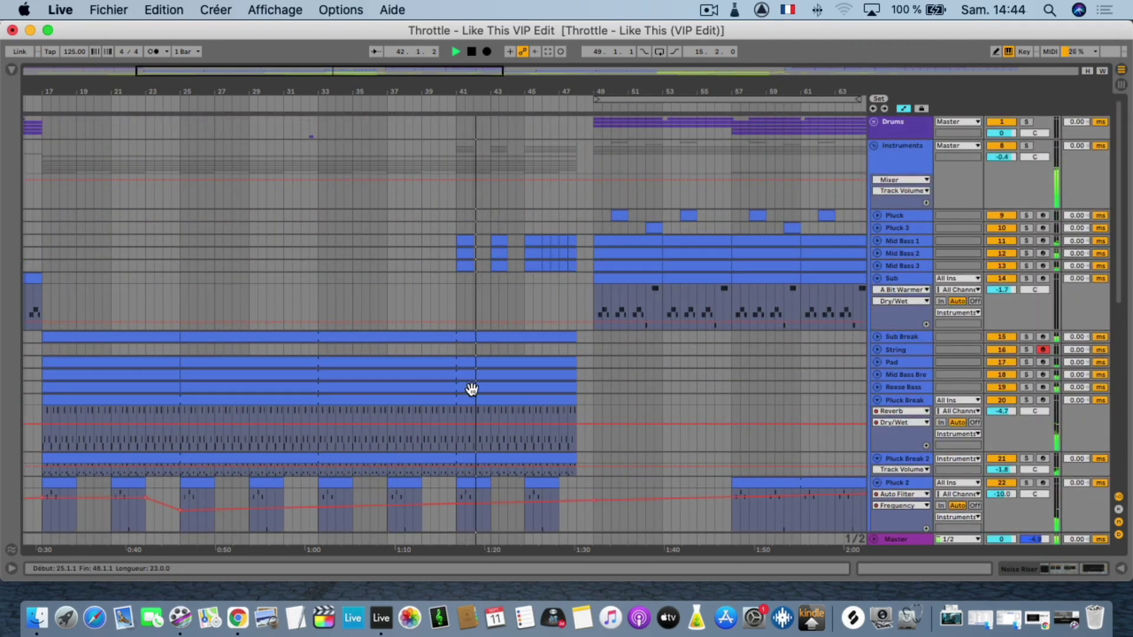
pyautogui.scroll(-10, 471, 388)
pyautogui.scroll(-3, 471, 389)
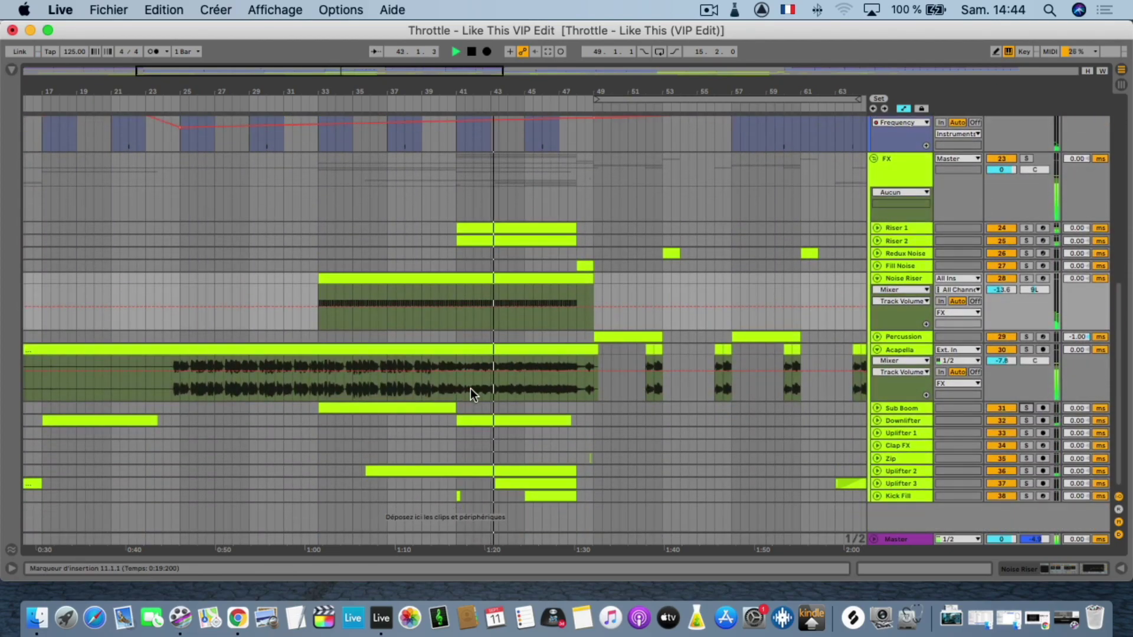
pyautogui.scroll(3, 794, 328)
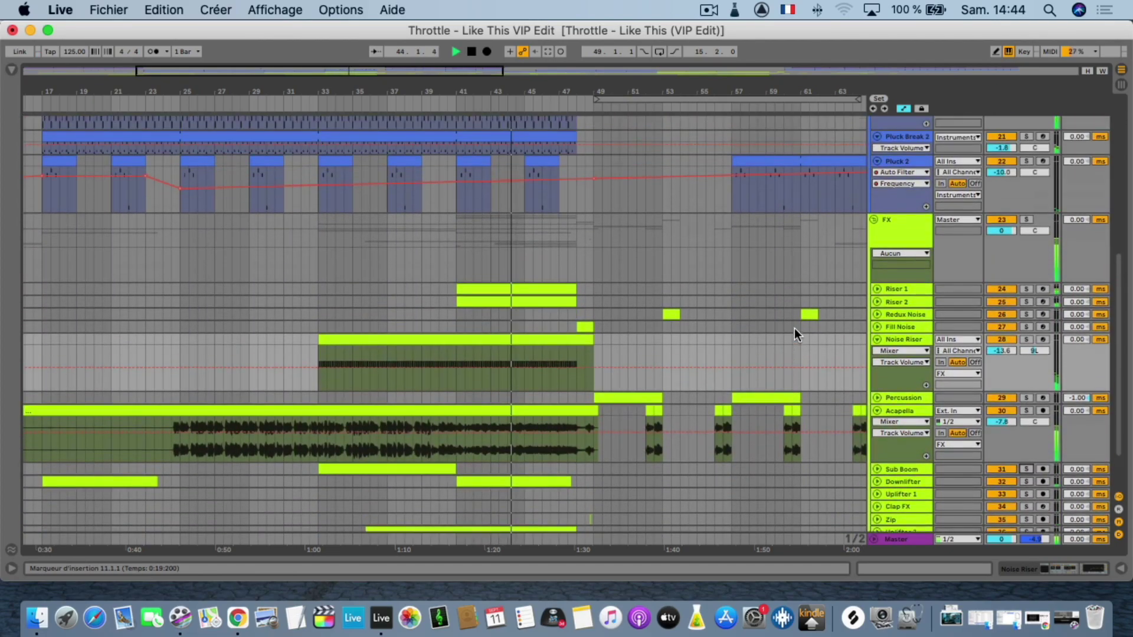
pyautogui.scroll(12, 1008, 309)
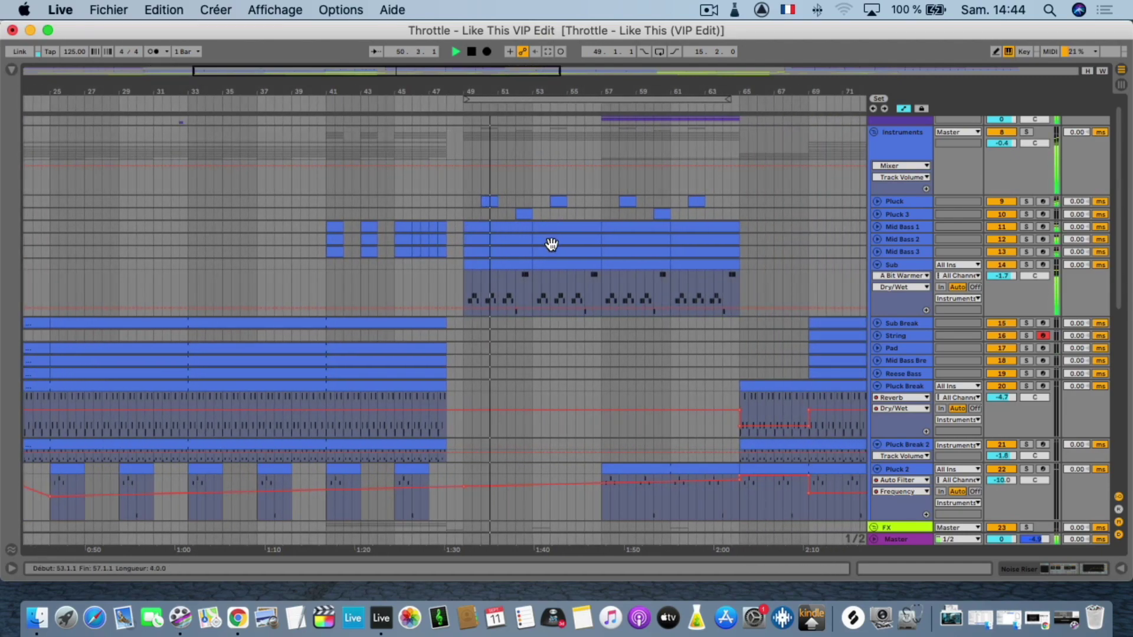
# Zoom out to the whole arrangement and examine the Instruments and FX clips through the first drop and second break
pyautogui.moveTo(520, 92); pyautogui.dragTo(520, 35)
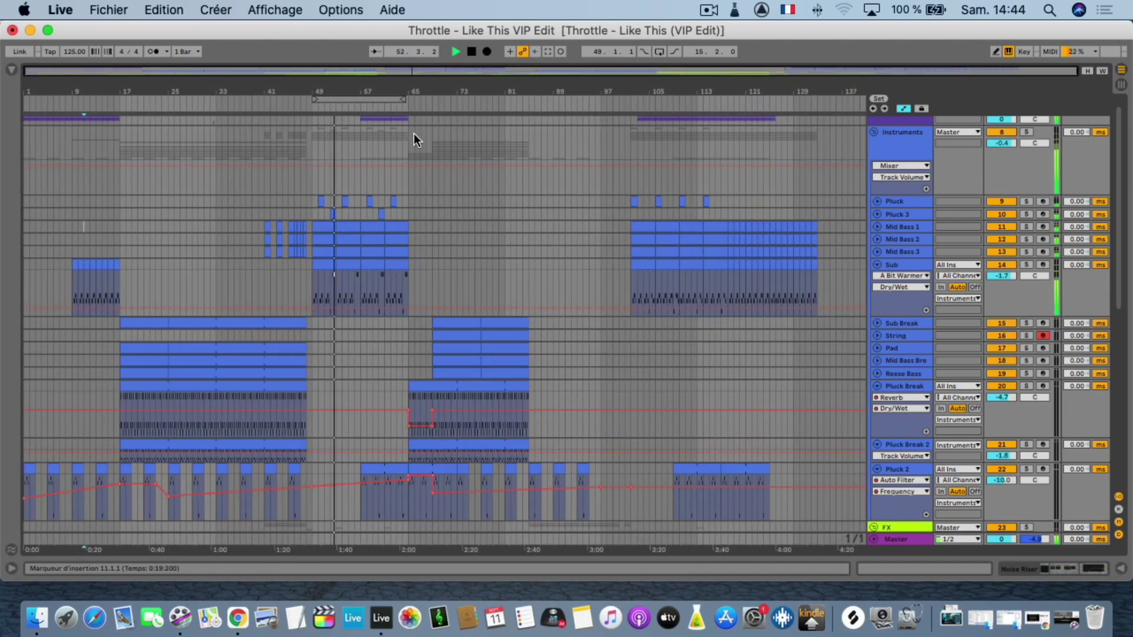
pyautogui.scroll(-1, 413, 133)
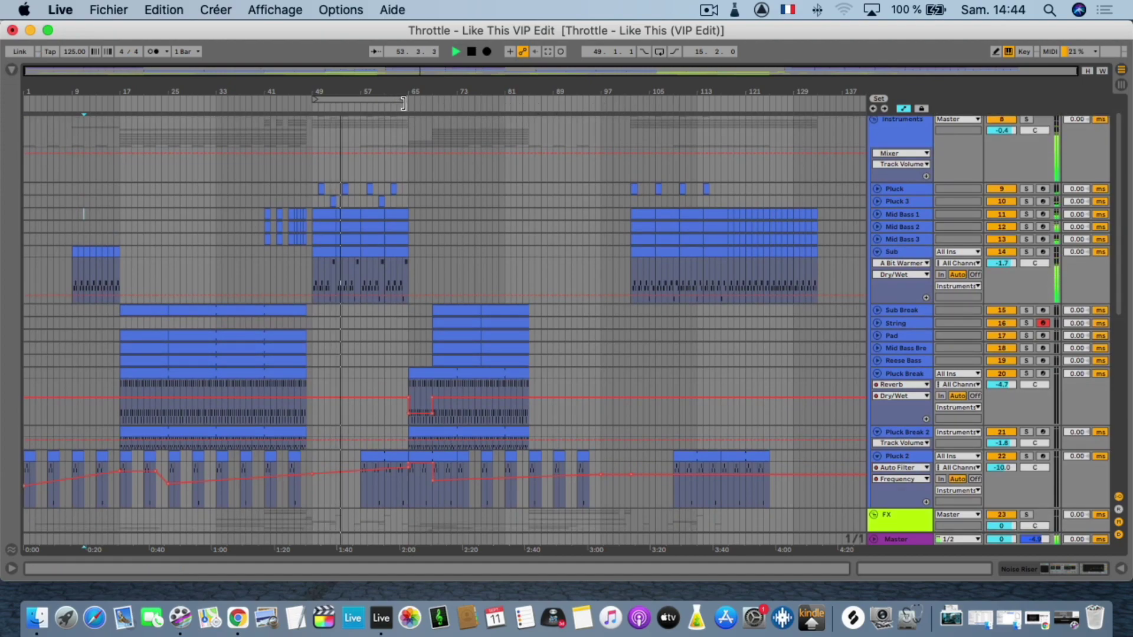
pyautogui.scroll(-2, 419, 277)
pyautogui.scroll(-12, 419, 278)
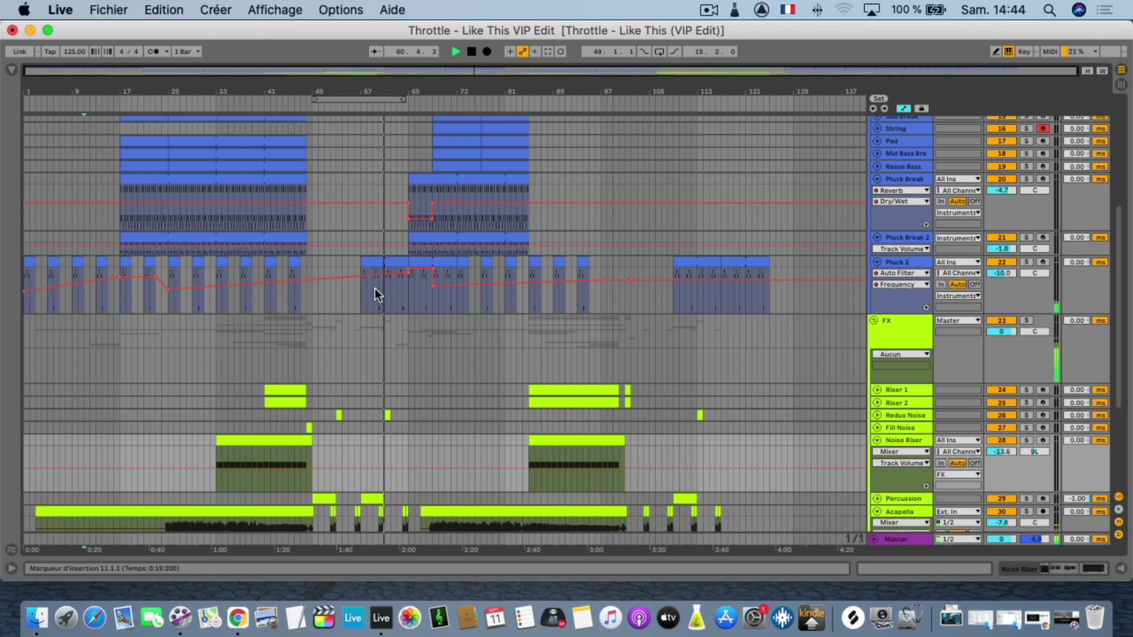
pyautogui.scroll(-2, 374, 289)
pyautogui.scroll(-4, 374, 289)
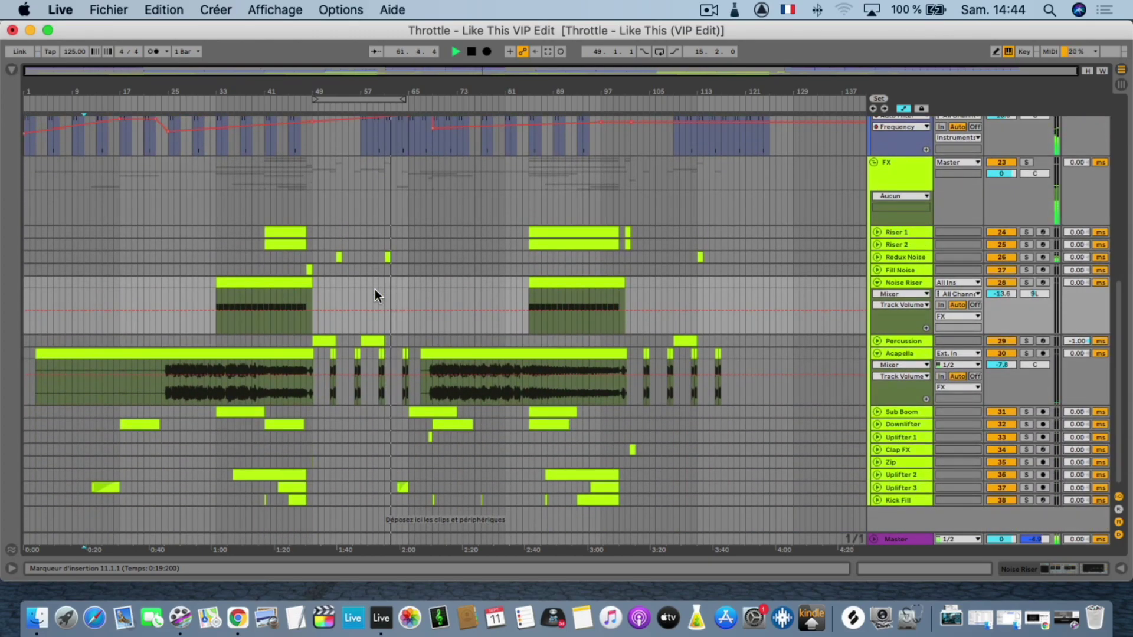
pyautogui.scroll(5, 374, 289)
pyautogui.scroll(2, 374, 289)
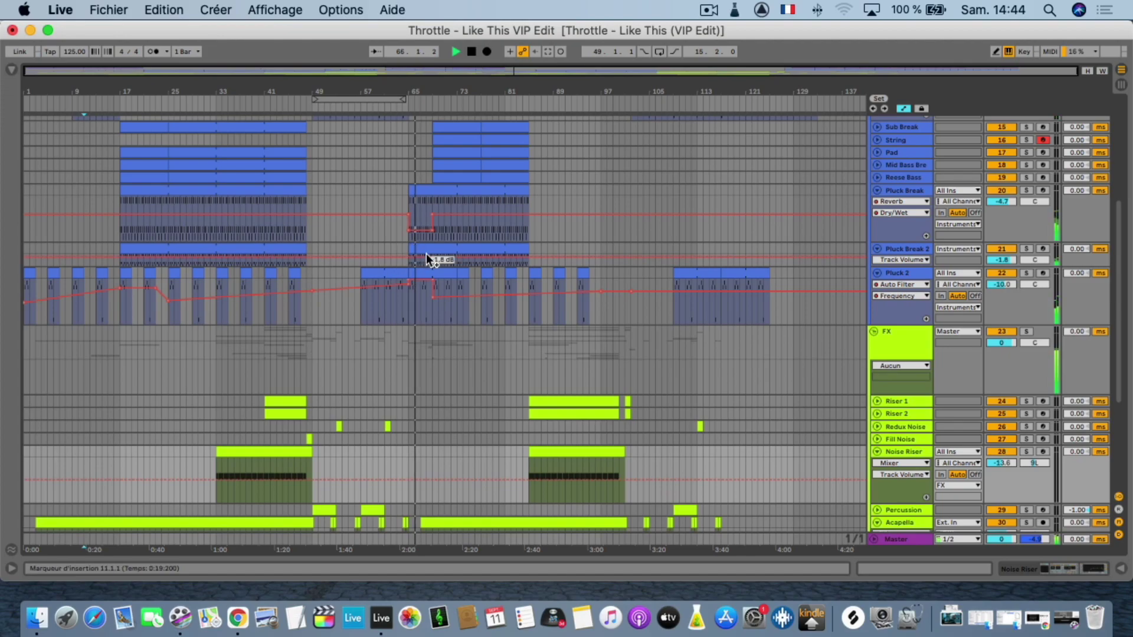
pyautogui.scroll(4, 423, 257)
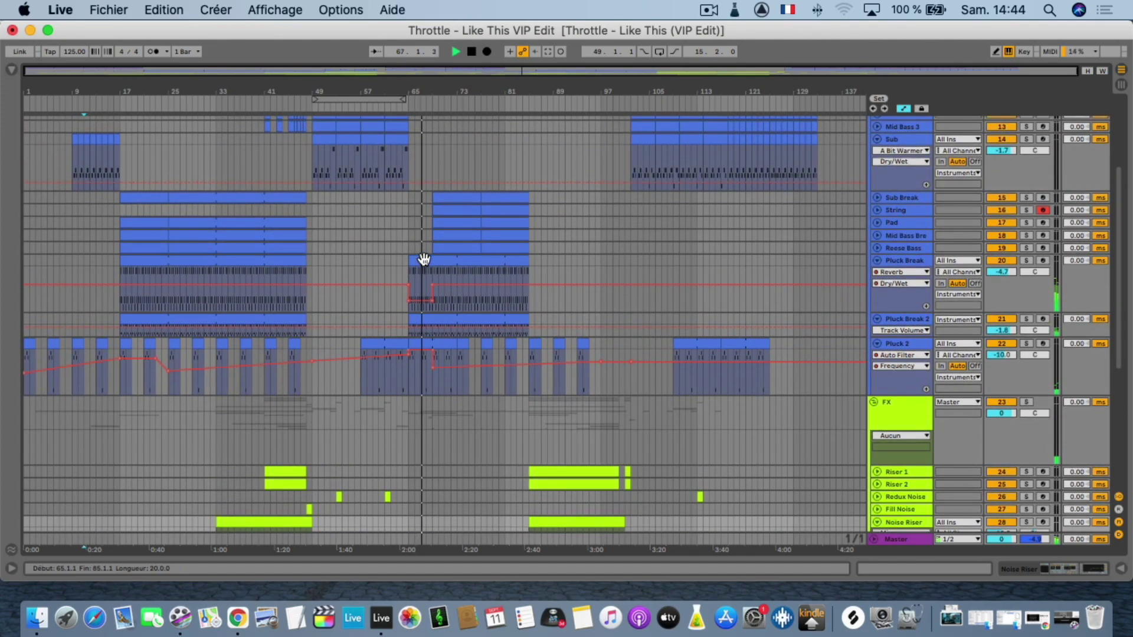
pyautogui.scroll(1, 423, 257)
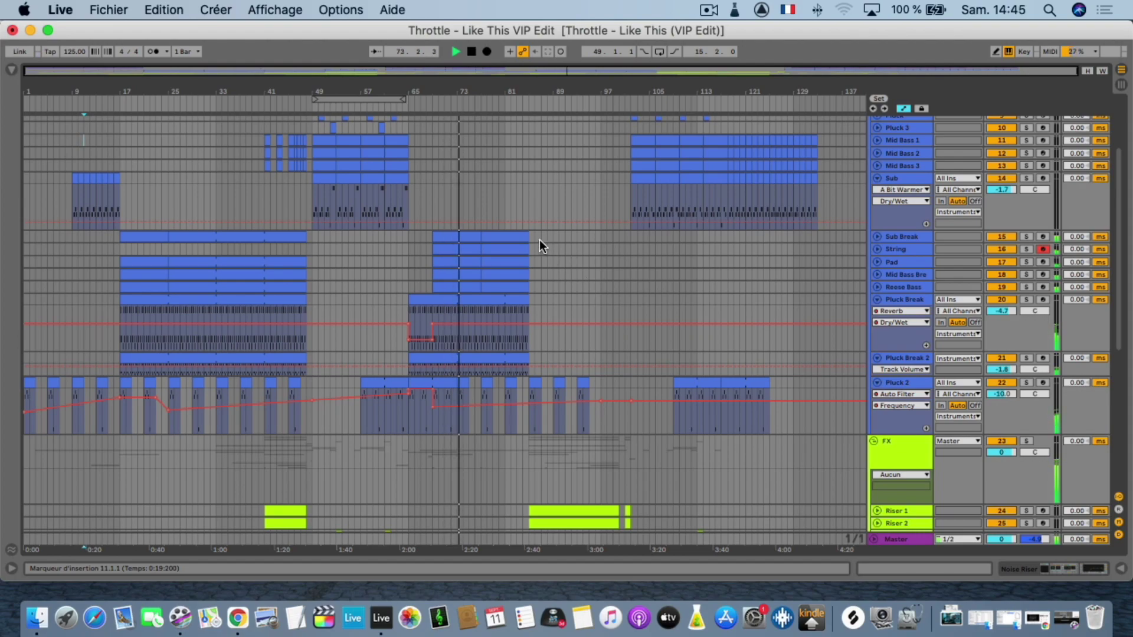
pyautogui.scroll(-5, 540, 240)
pyautogui.scroll(5, 223, 305)
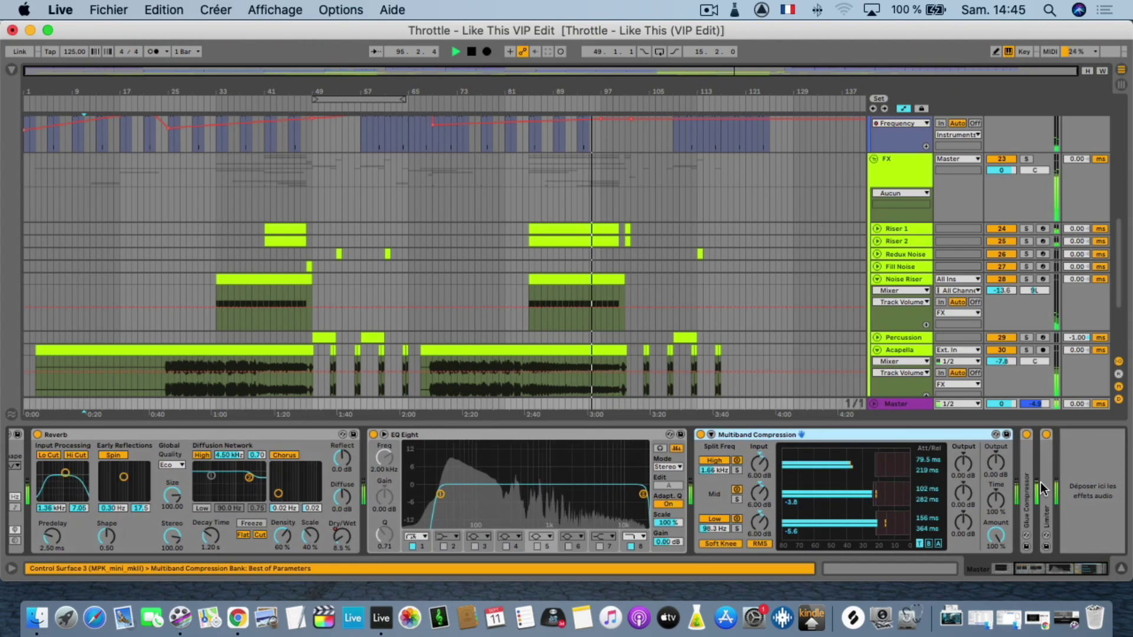
# Unfold the Glue Compressor and the Limiter in the Master track's device chain
pyautogui.doubleClick(1030, 495)
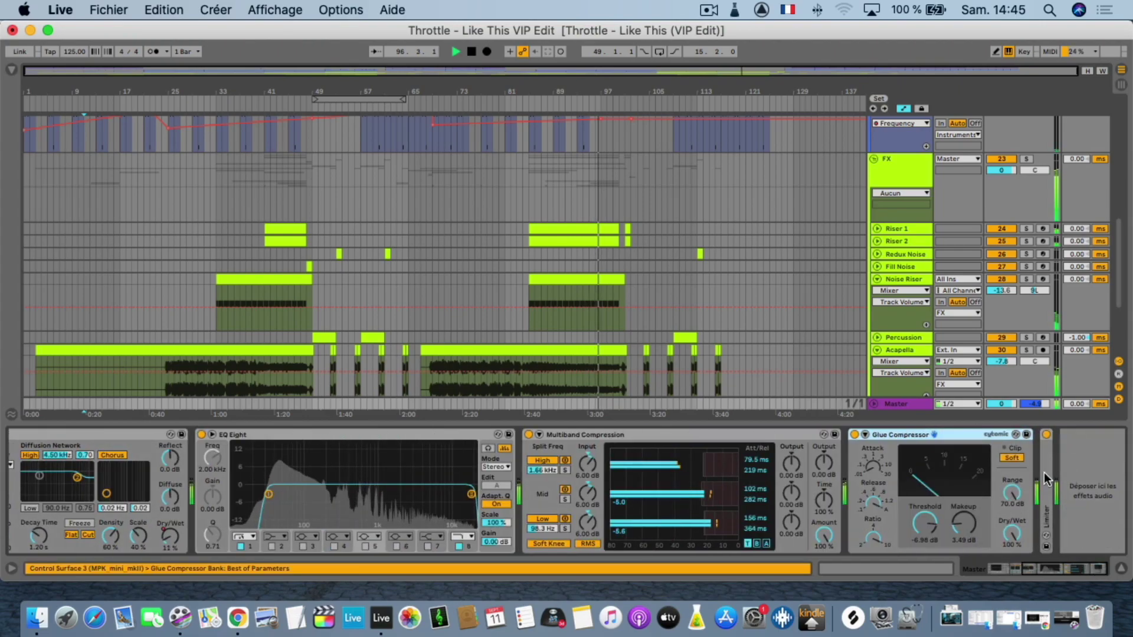
pyautogui.doubleClick(1049, 470)
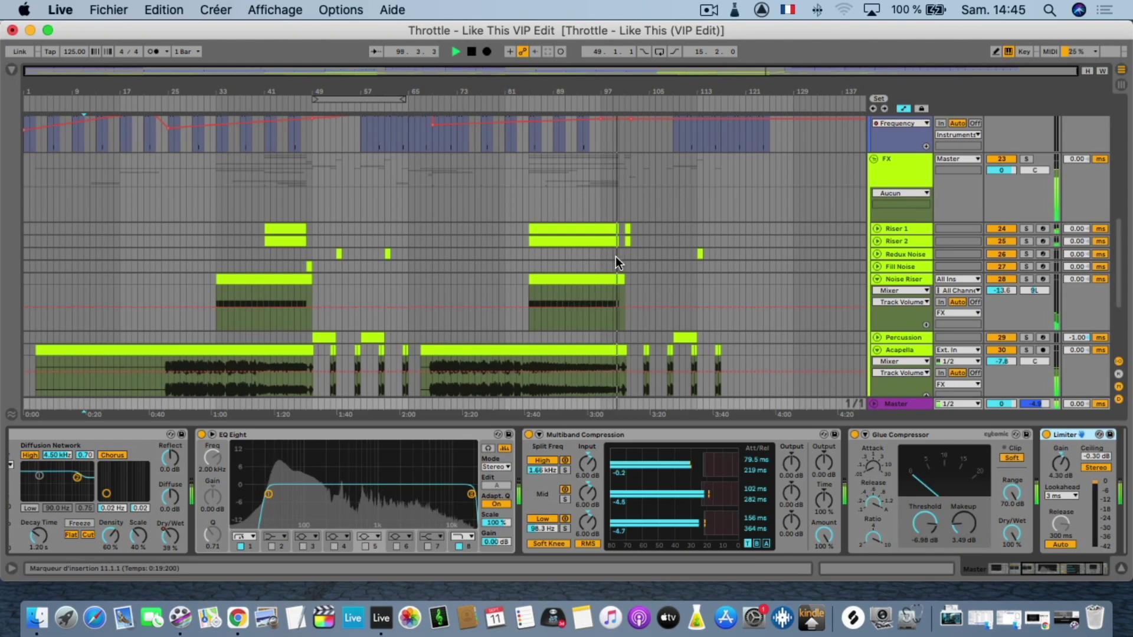
# Examine the tracks playing in the last drop and zoom the timeline in on that section
pyautogui.scroll(1, 615, 257)
pyautogui.scroll(5, 614, 258)
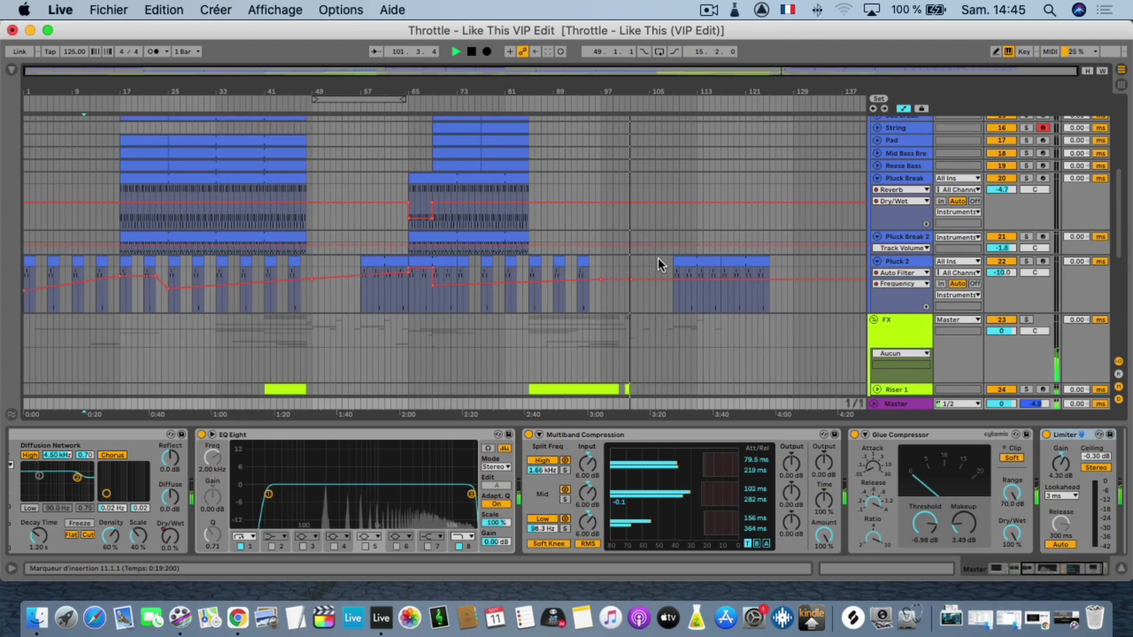
pyautogui.scroll(-2, 658, 263)
pyautogui.scroll(-5, 658, 259)
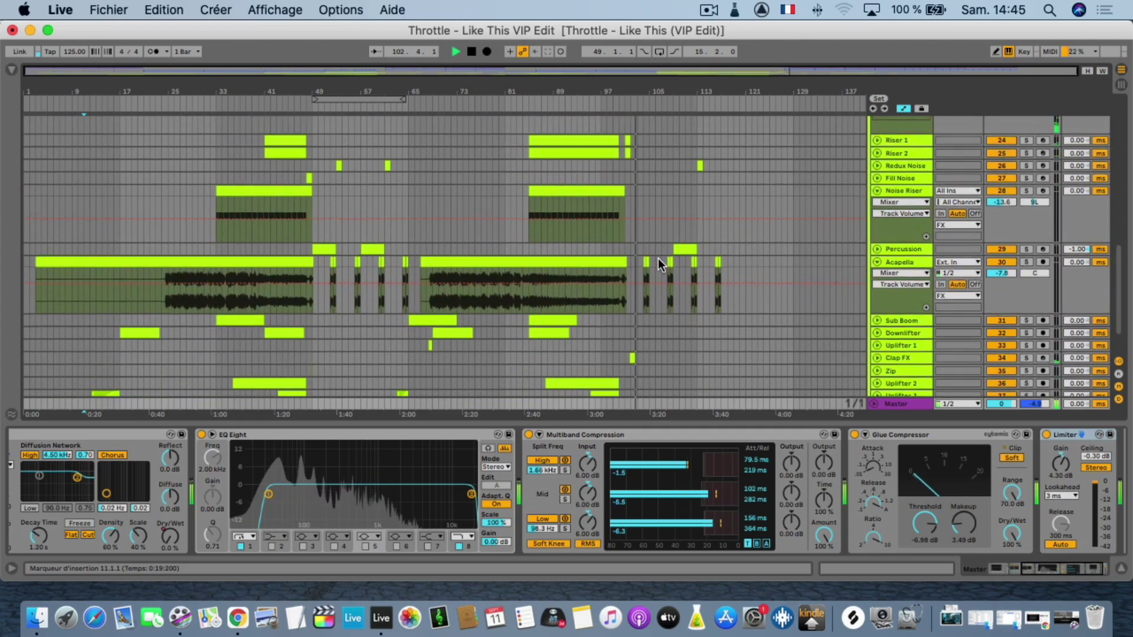
pyautogui.scroll(12, 658, 264)
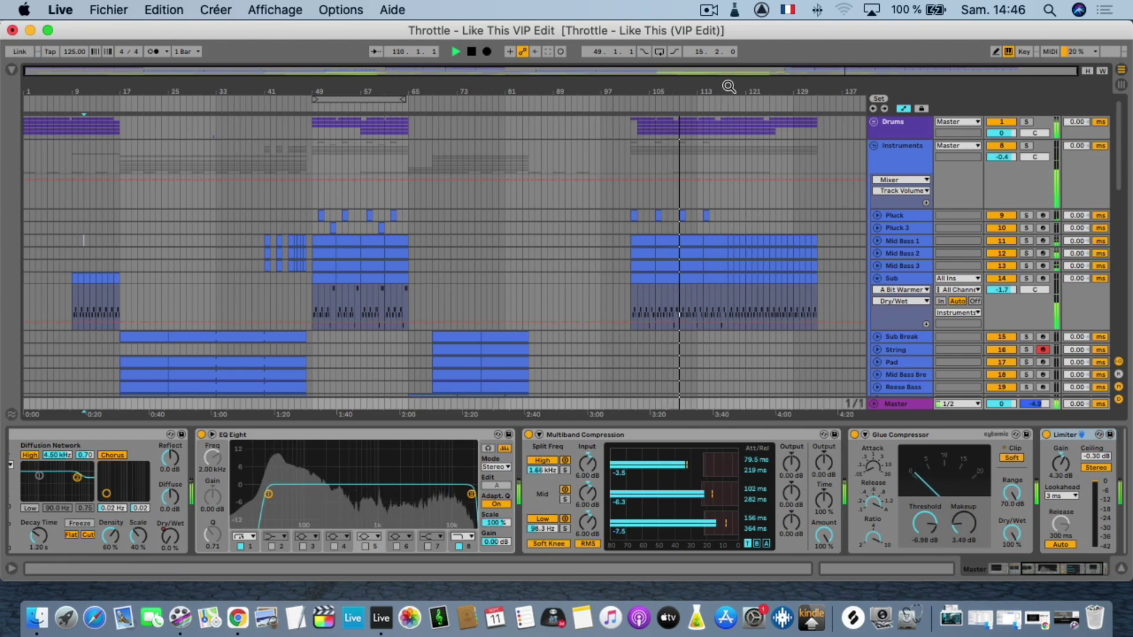
pyautogui.moveTo(727, 87); pyautogui.dragTo(726, 92)
pyautogui.moveTo(727, 92); pyautogui.dragTo(726, 104)
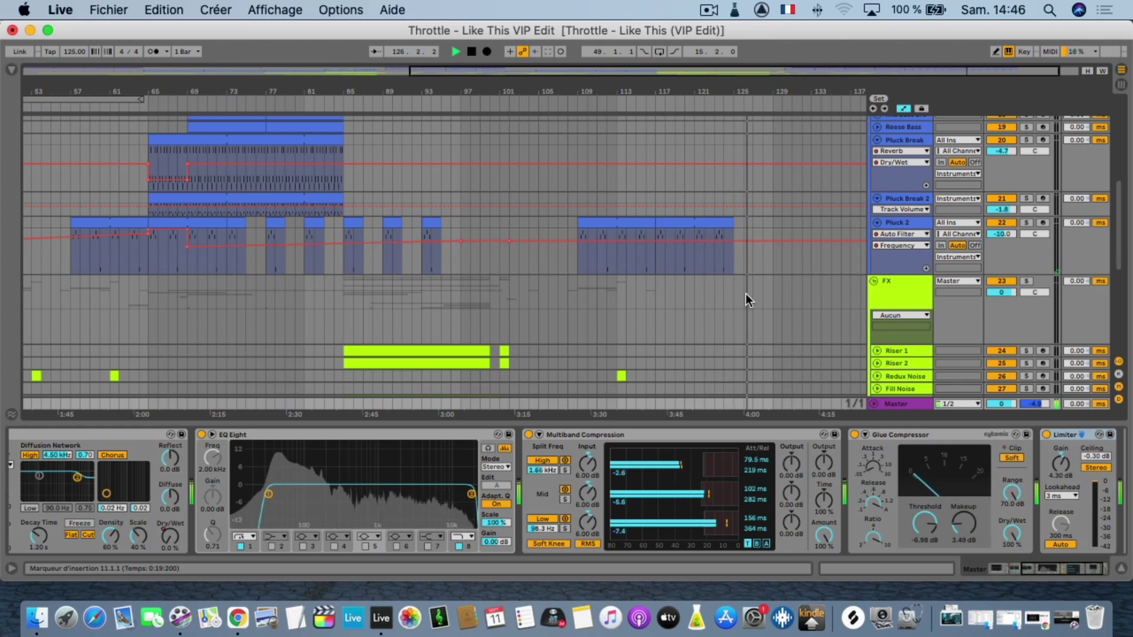
# Place the insertion marker on Pluck 2 near bar 127 and view the Mid Bass clips at the end of the last drop
pyautogui.click(724, 270)
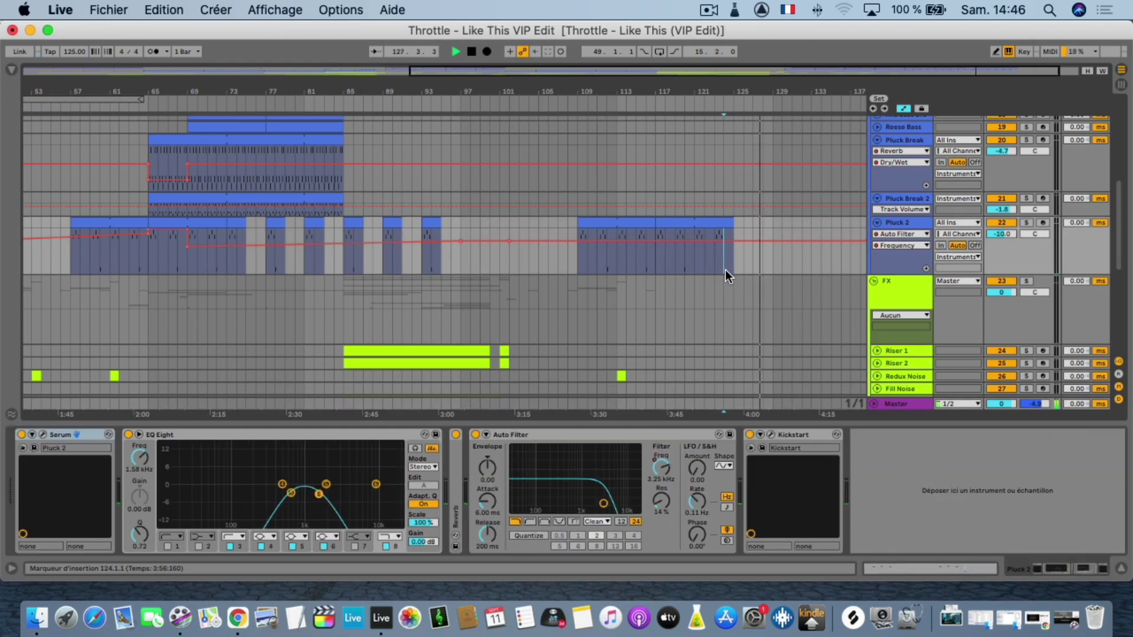
pyautogui.click(753, 257)
pyautogui.scroll(5, 753, 257)
pyautogui.scroll(5, 753, 257)
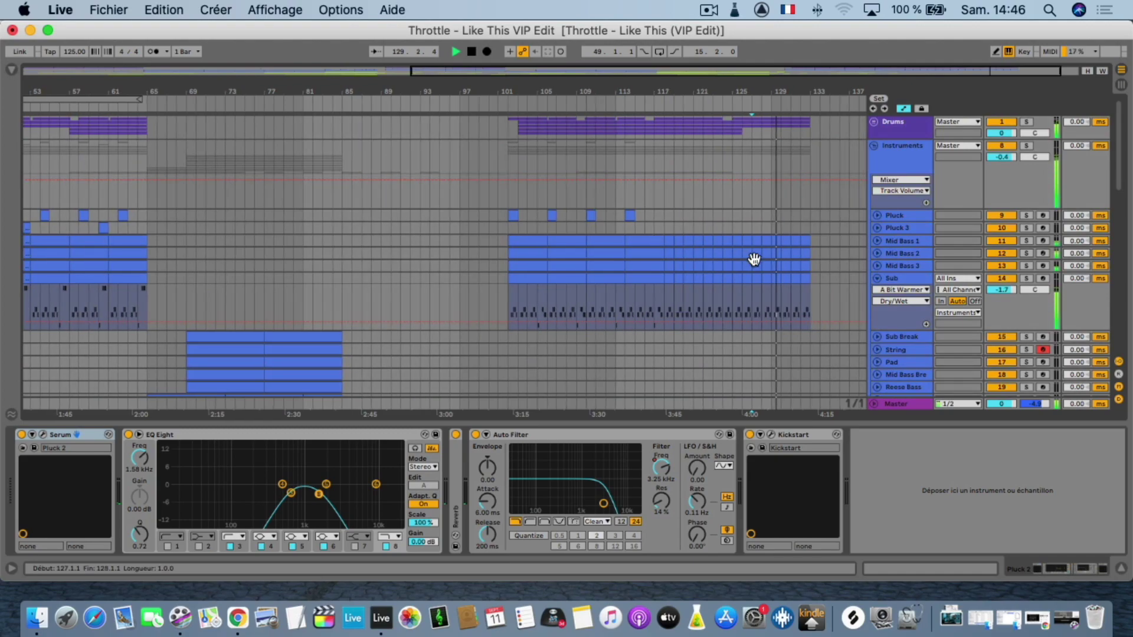
pyautogui.click(754, 260)
pyautogui.hscroll(1, 754, 260)
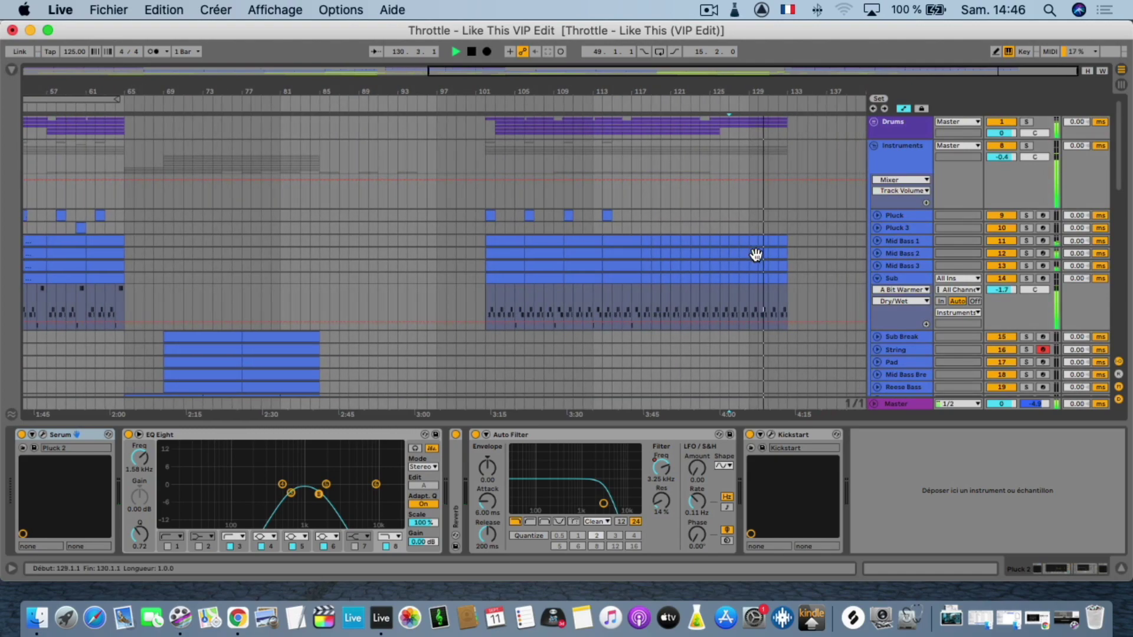